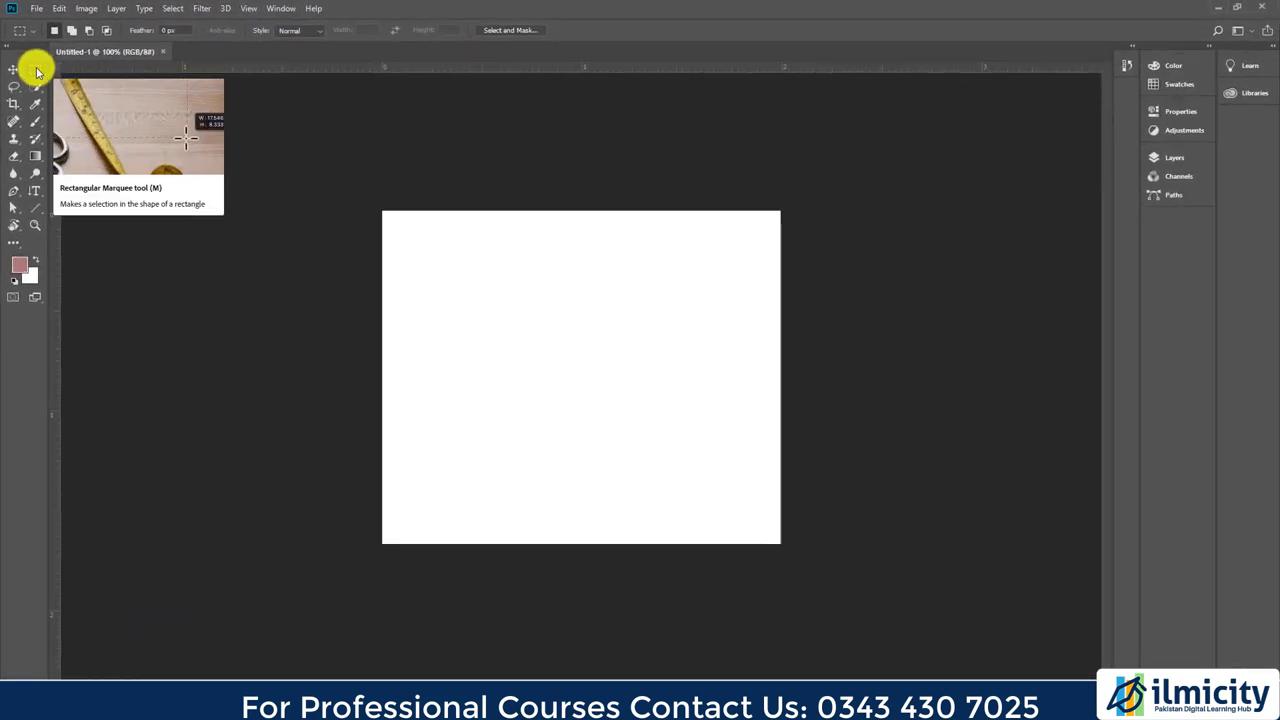
Keep the Rectangular Marquee Tool and drag a few trial rectangular selections on the canvas
right_click(37, 72)
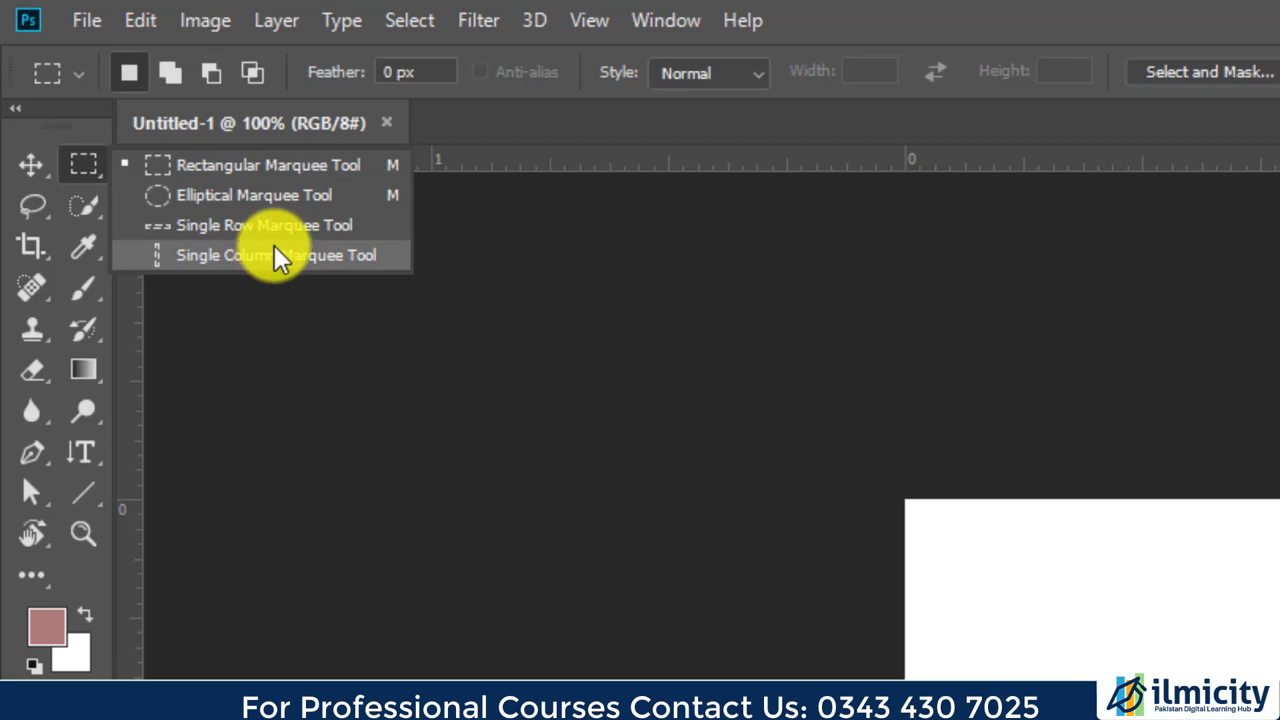
click(299, 164)
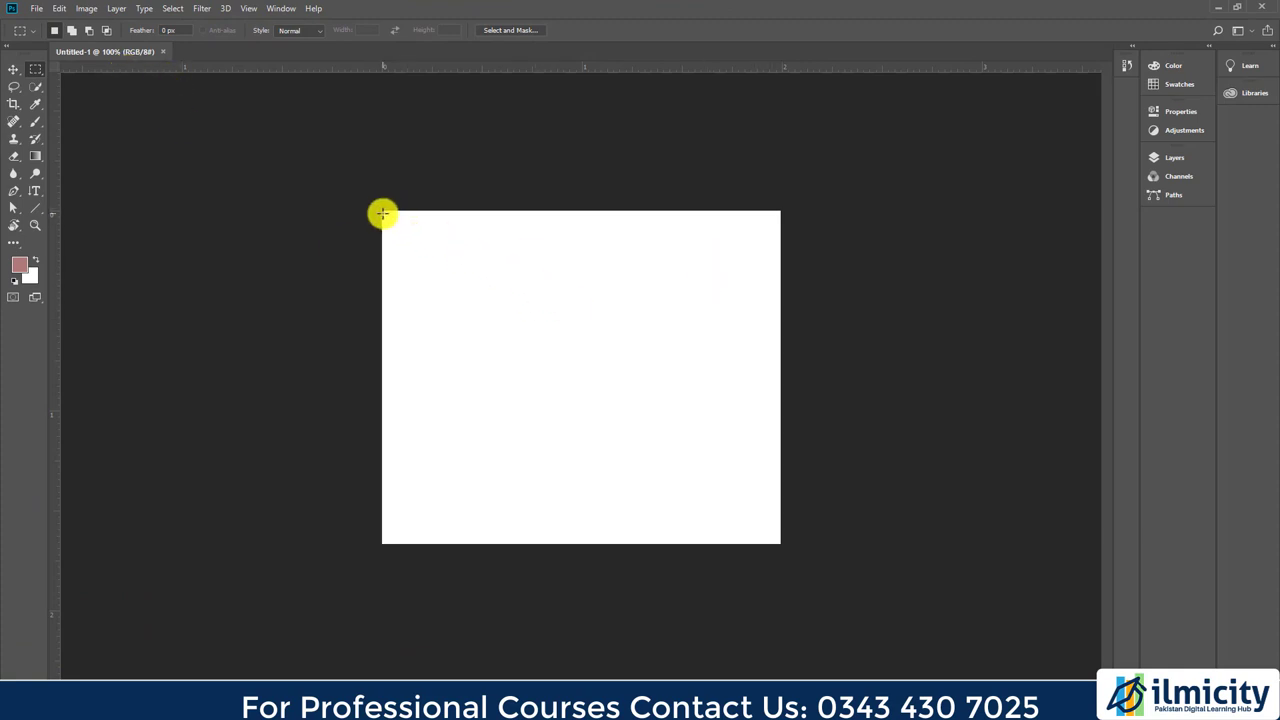
drag(383, 213, 593, 497)
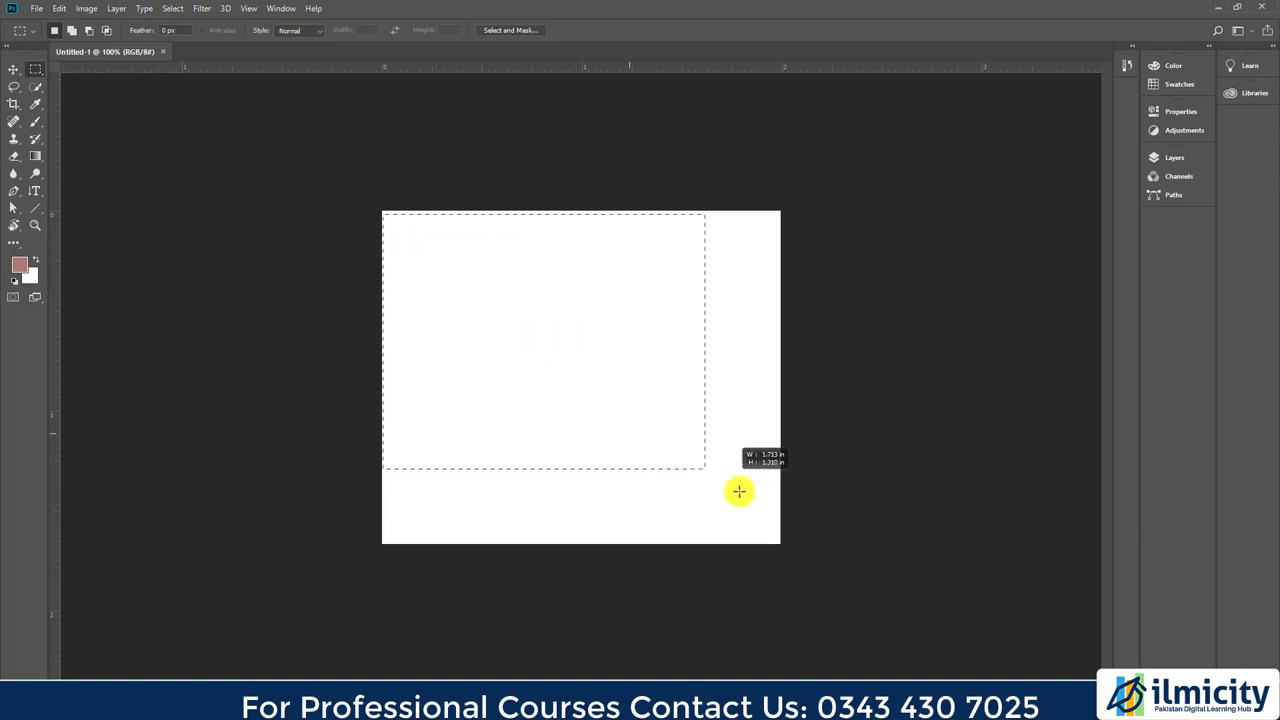
drag(593, 497, 548, 400)
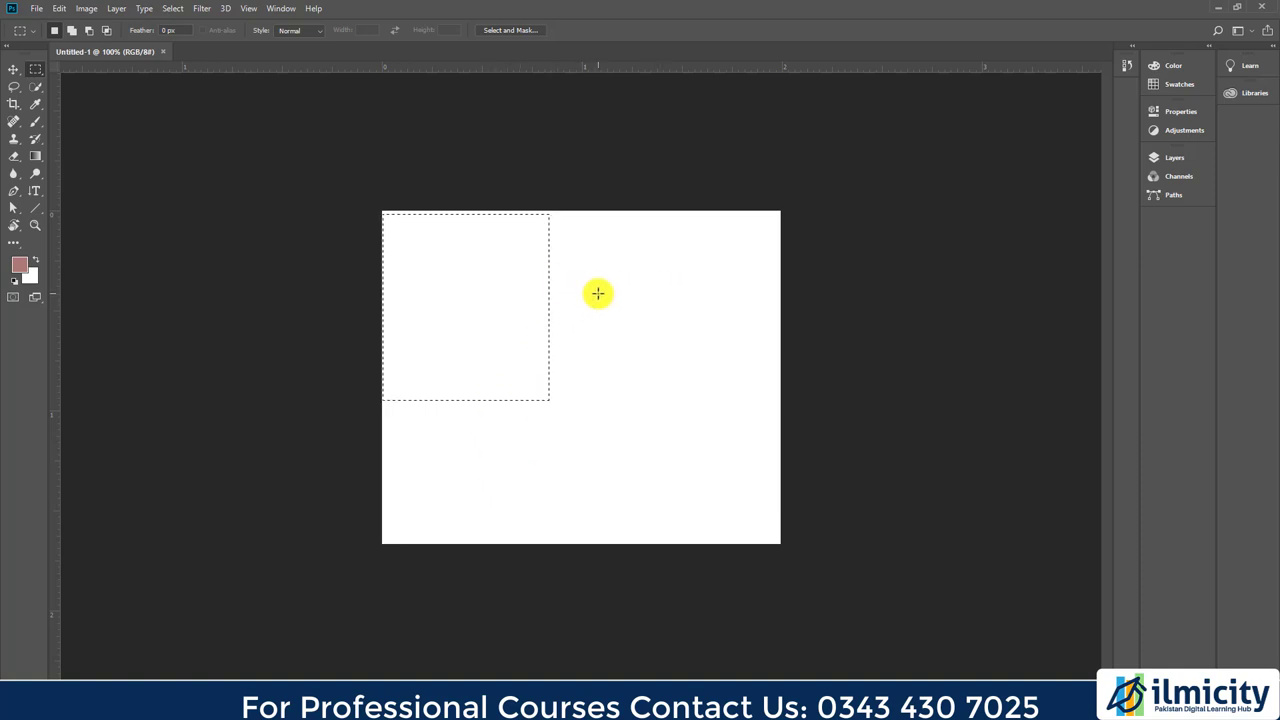
mouse_move(598, 294)
mouse_down()
mouse_move(641, 332)
mouse_move(743, 480)
mouse_up()
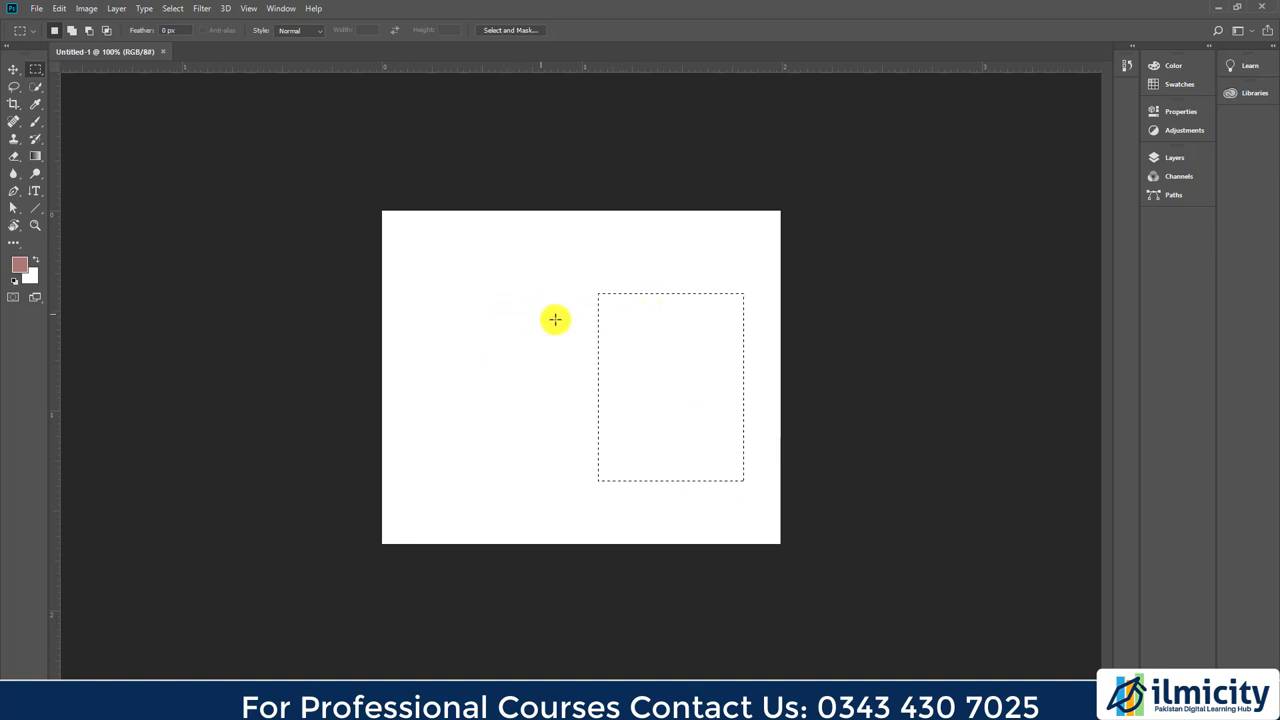
Clear the trial selections and drag a large square selection across the canvas centre
click(440, 285)
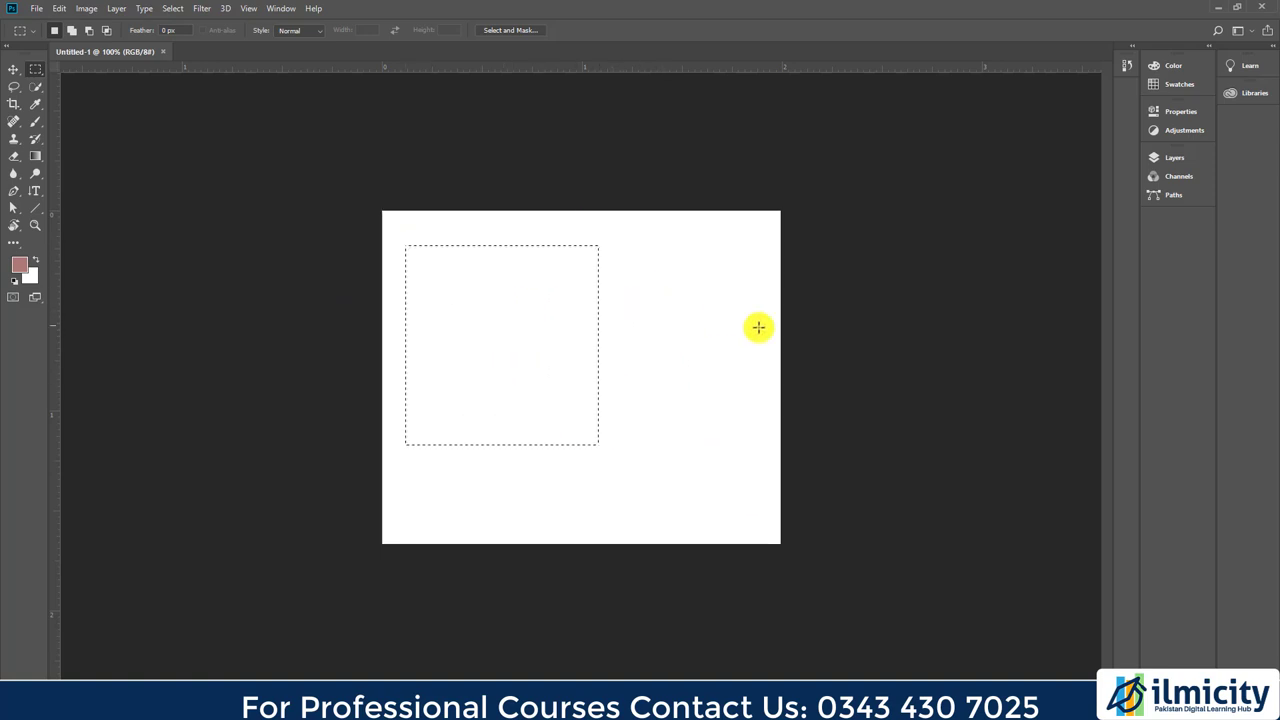
drag(757, 326, 322, 447)
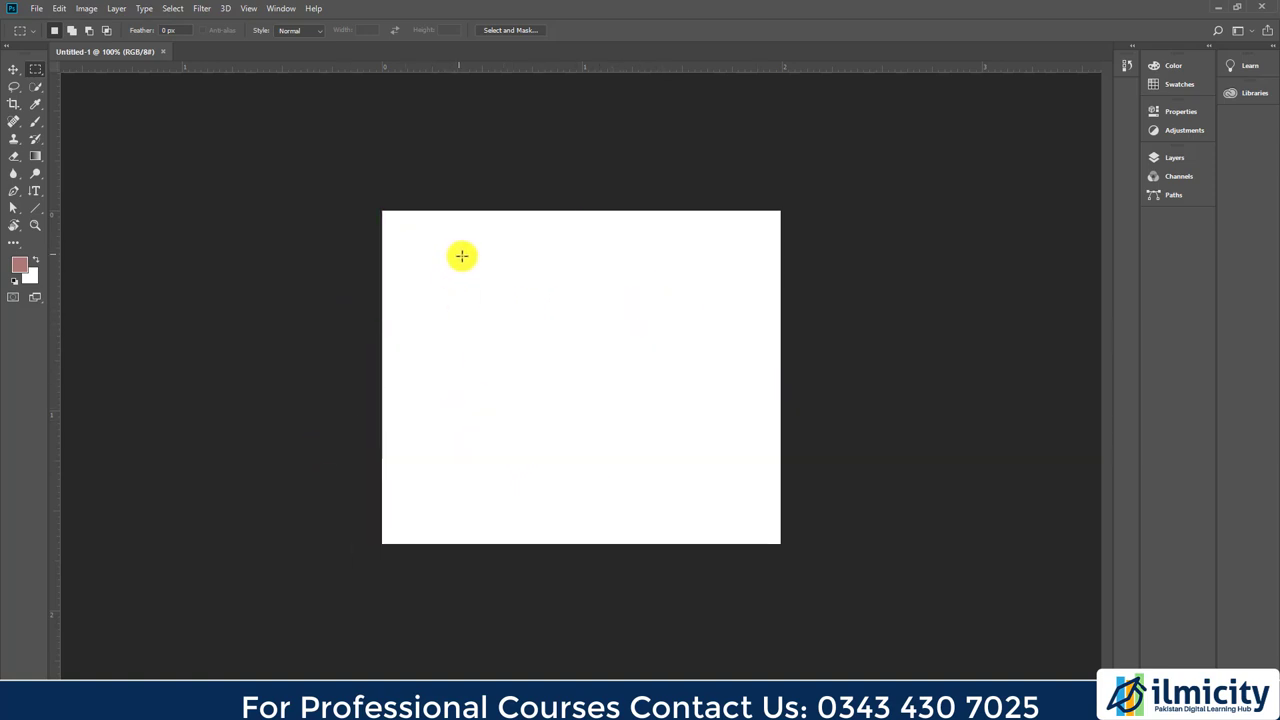
drag(461, 256, 463, 257)
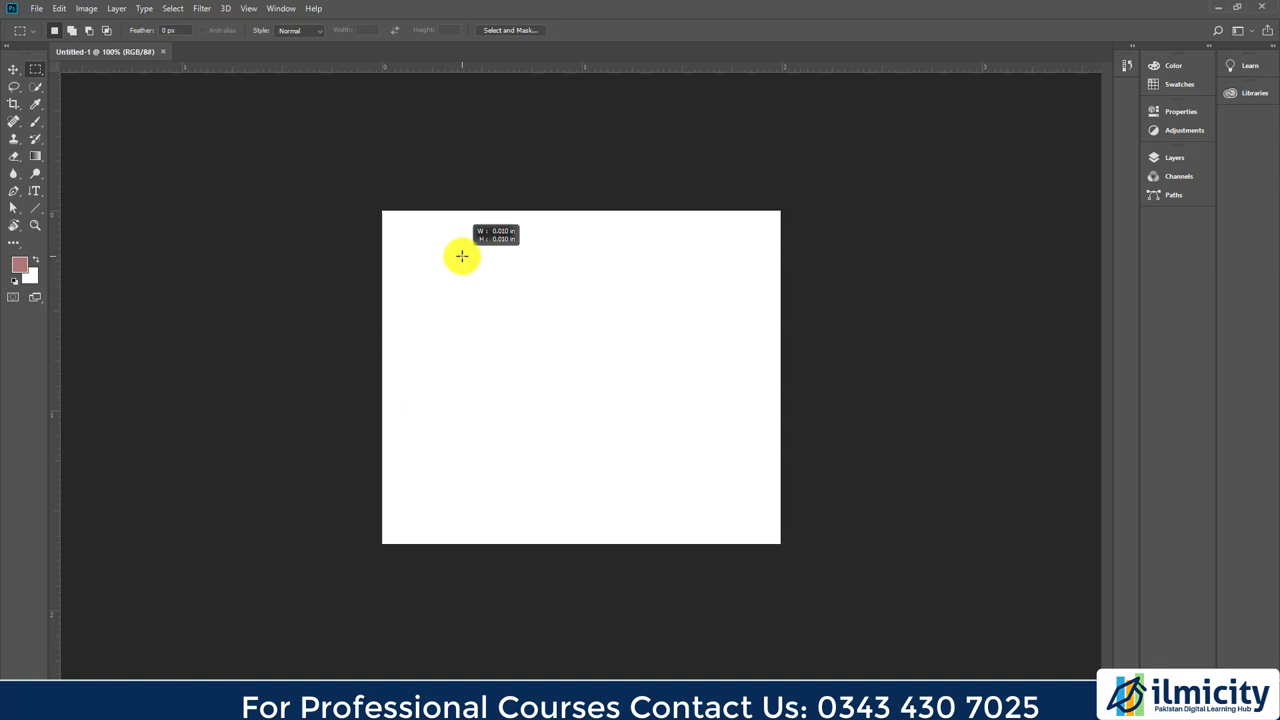
mouse_move(461, 256)
mouse_down()
mouse_move(641, 375)
mouse_move(708, 526)
mouse_move(678, 511)
mouse_move(716, 509)
mouse_up()
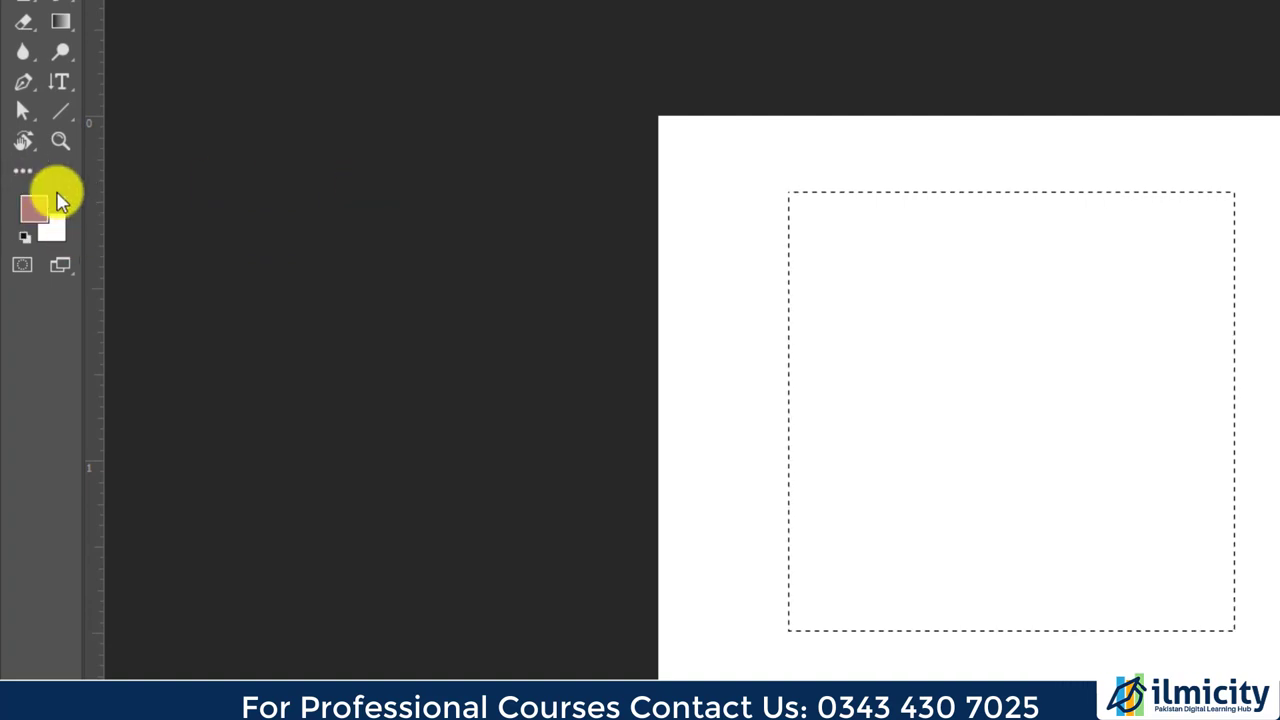
Choose a red shade in the Color Picker as the background colour
click(50, 230)
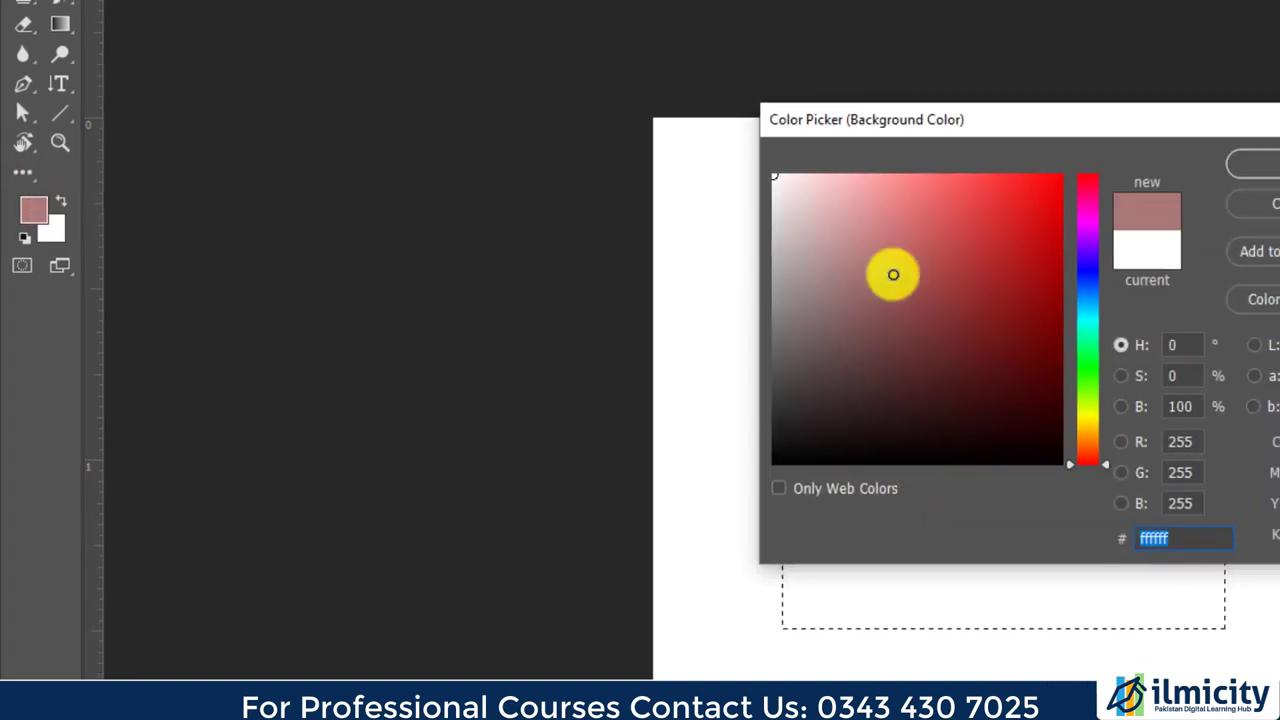
drag(891, 274, 1074, 177)
click(1230, 172)
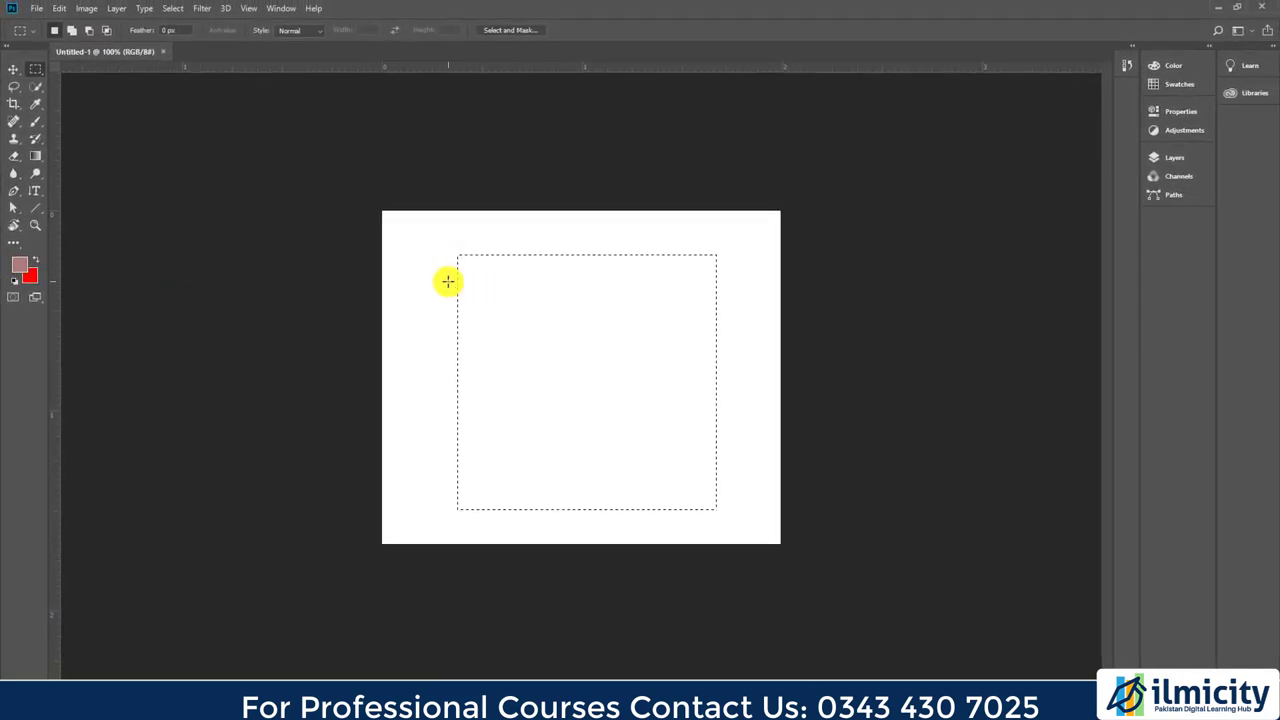
click(33, 259)
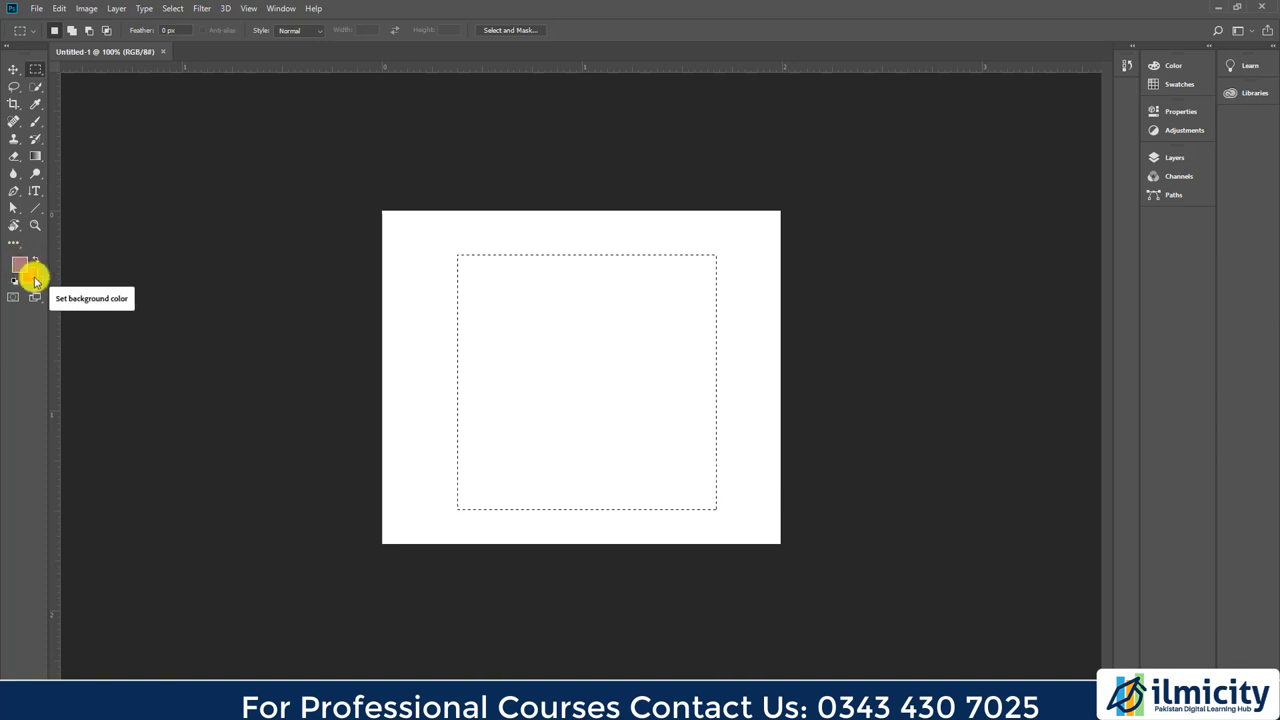
Fill the square with red, then refill it with the dusty-pink foreground colour
key(alt+BackSpace)
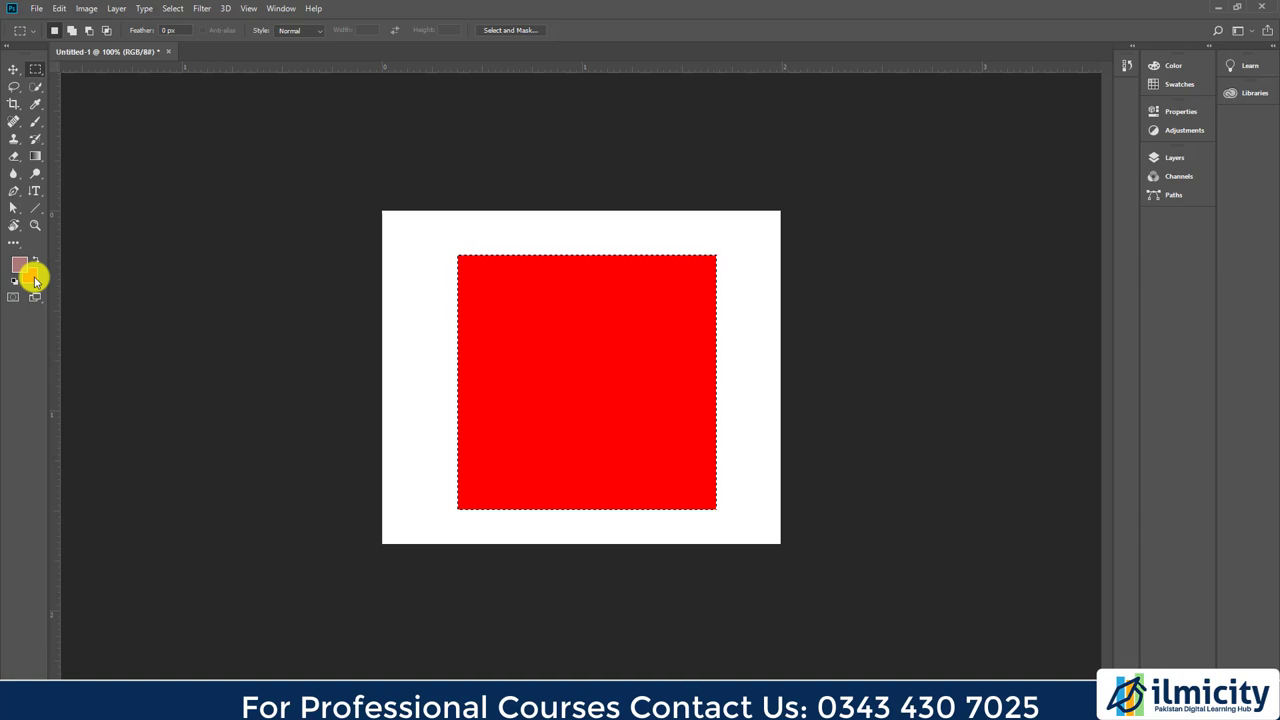
key(alt+BackSpace)
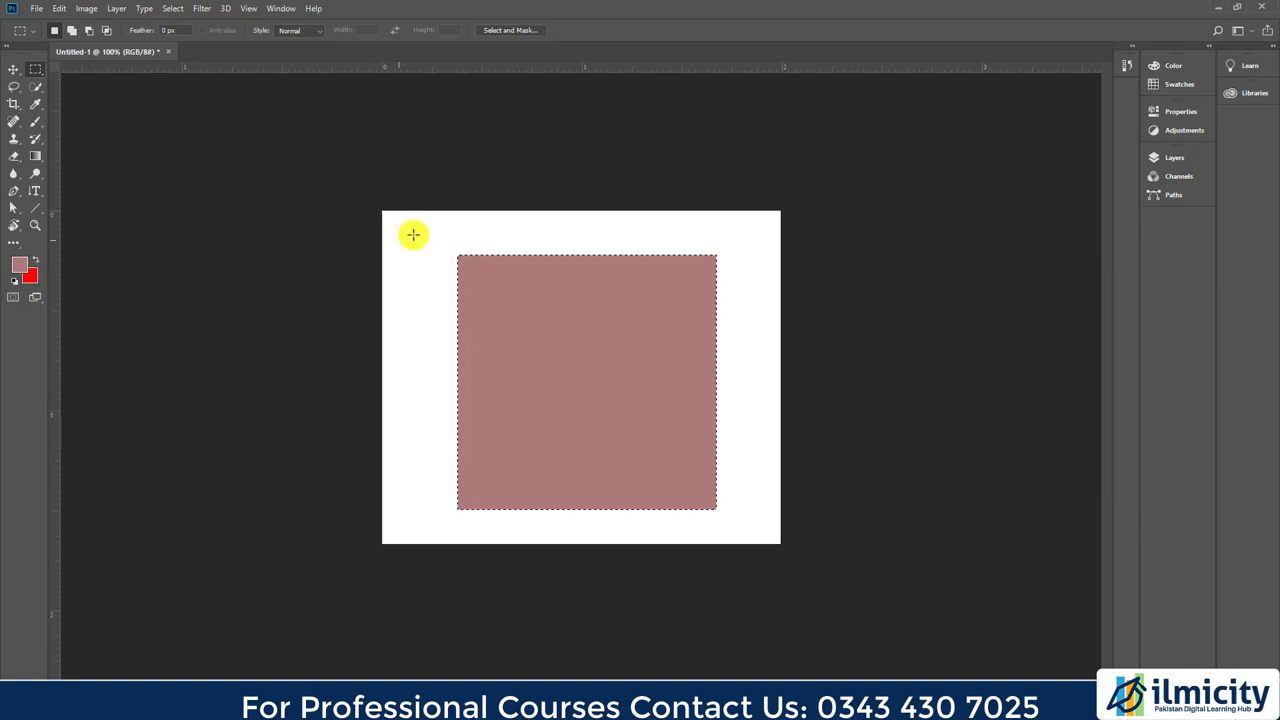
Try several rectangular marquees over the pink square, including a thin vertical strip
drag(411, 234, 503, 306)
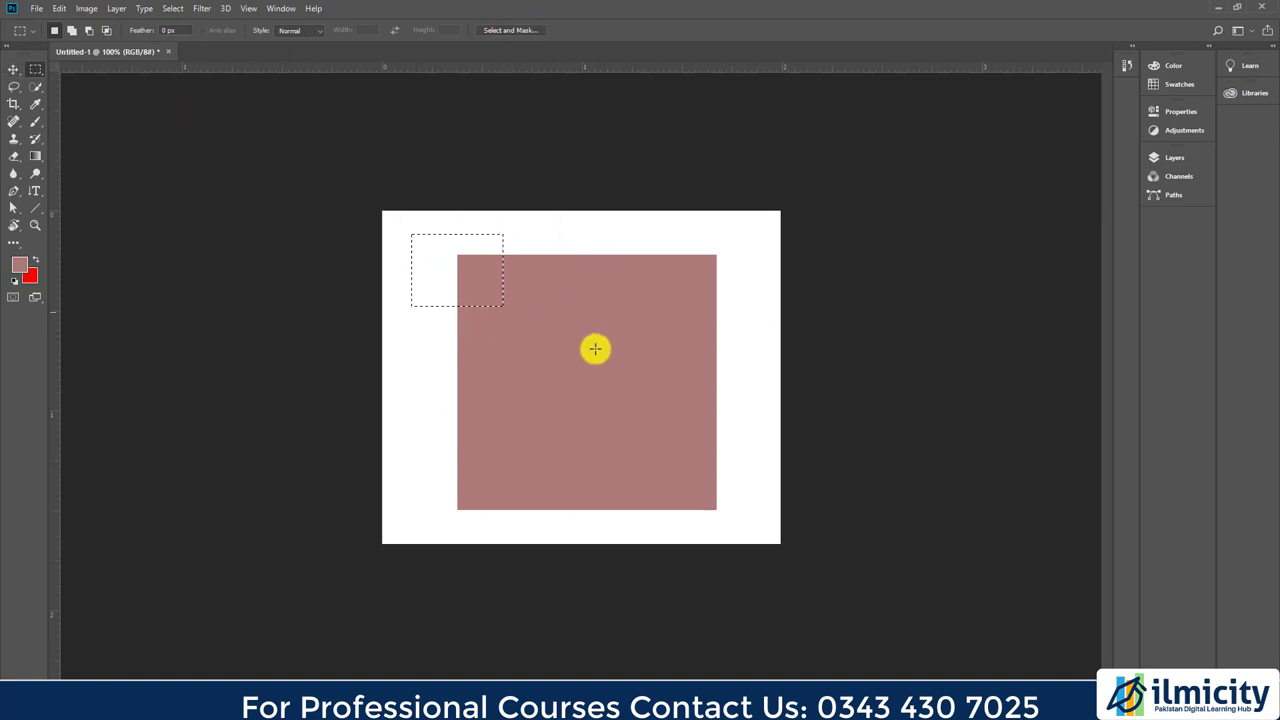
drag(482, 305, 613, 396)
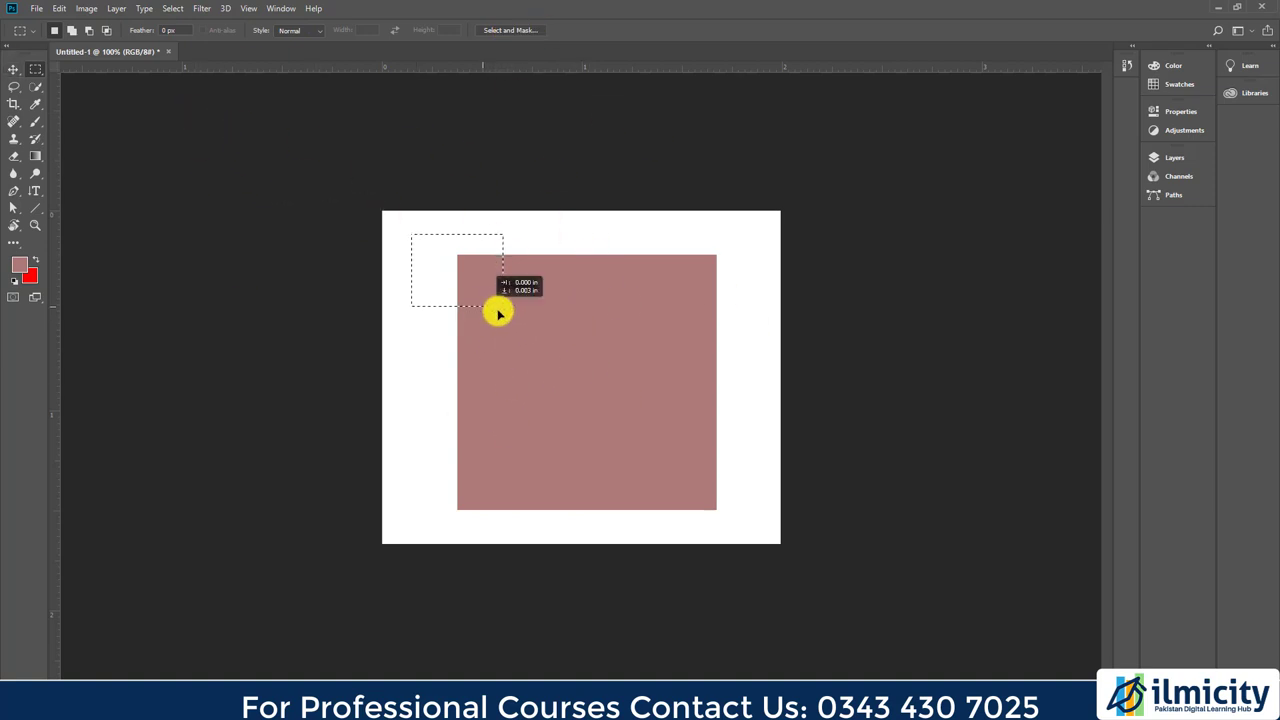
mouse_move(696, 418)
mouse_down()
mouse_move(657, 443)
mouse_move(443, 489)
mouse_move(522, 299)
mouse_up()
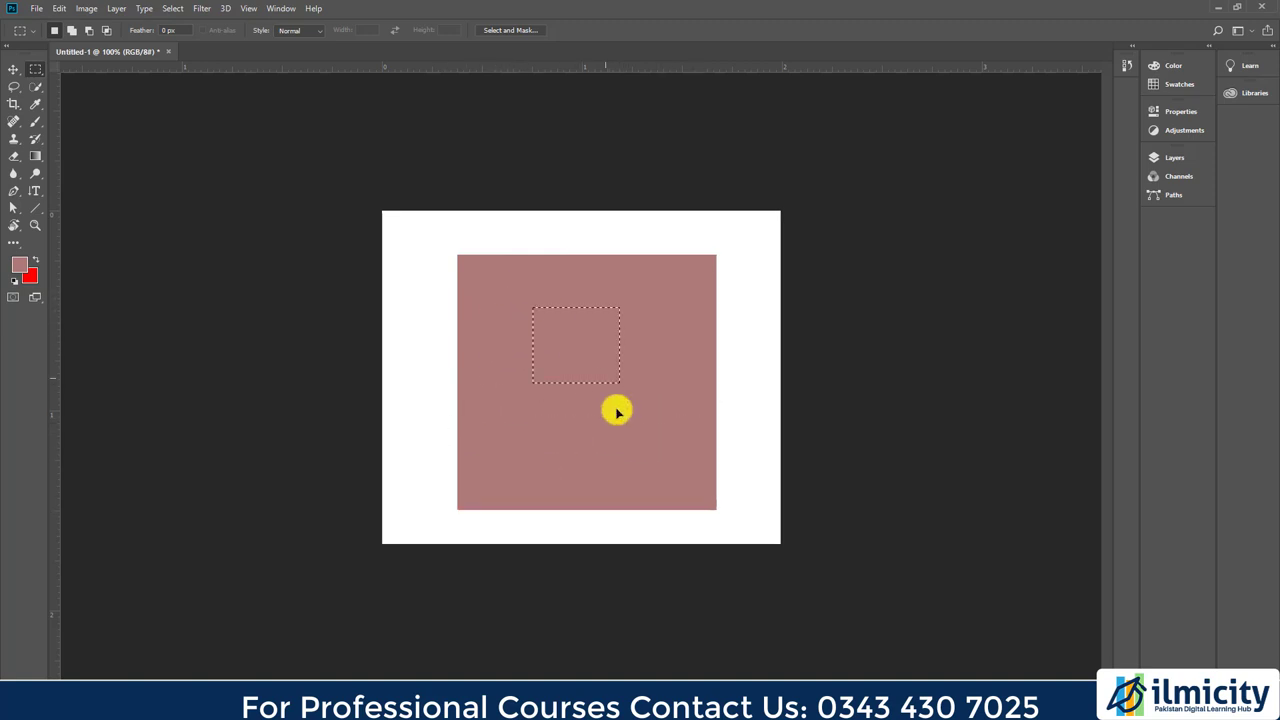
drag(634, 399, 547, 475)
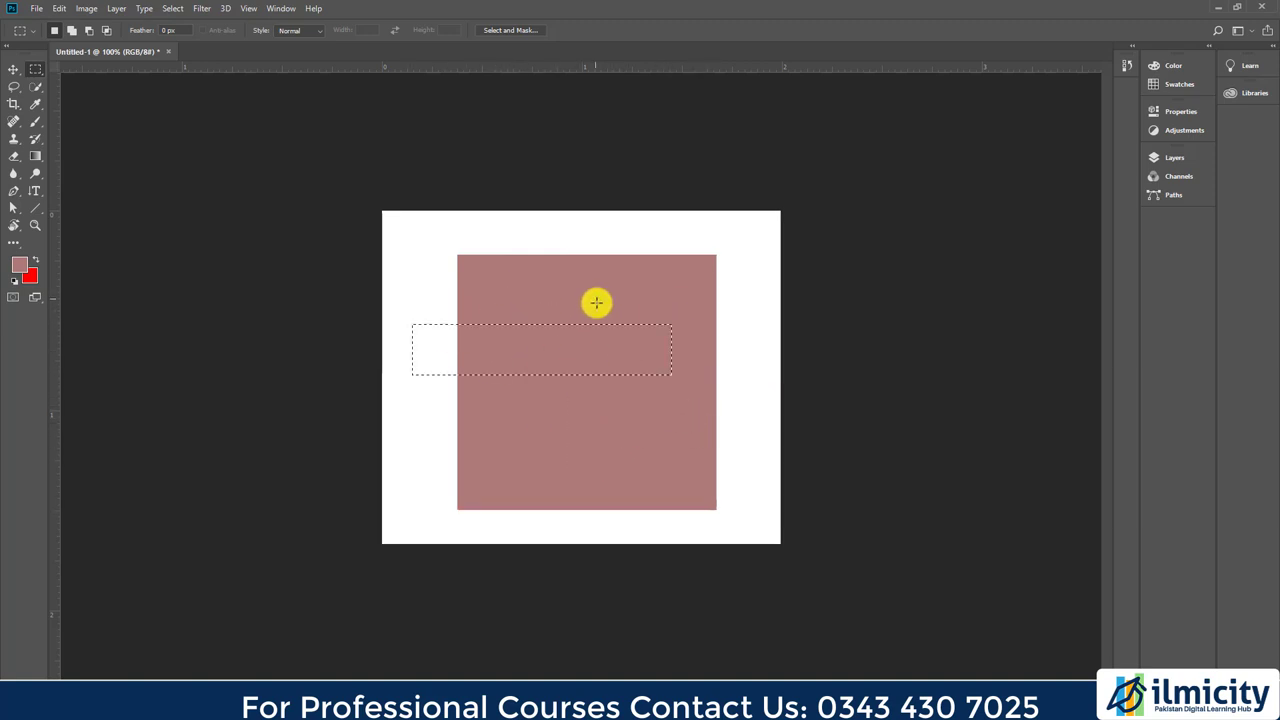
drag(597, 319, 606, 517)
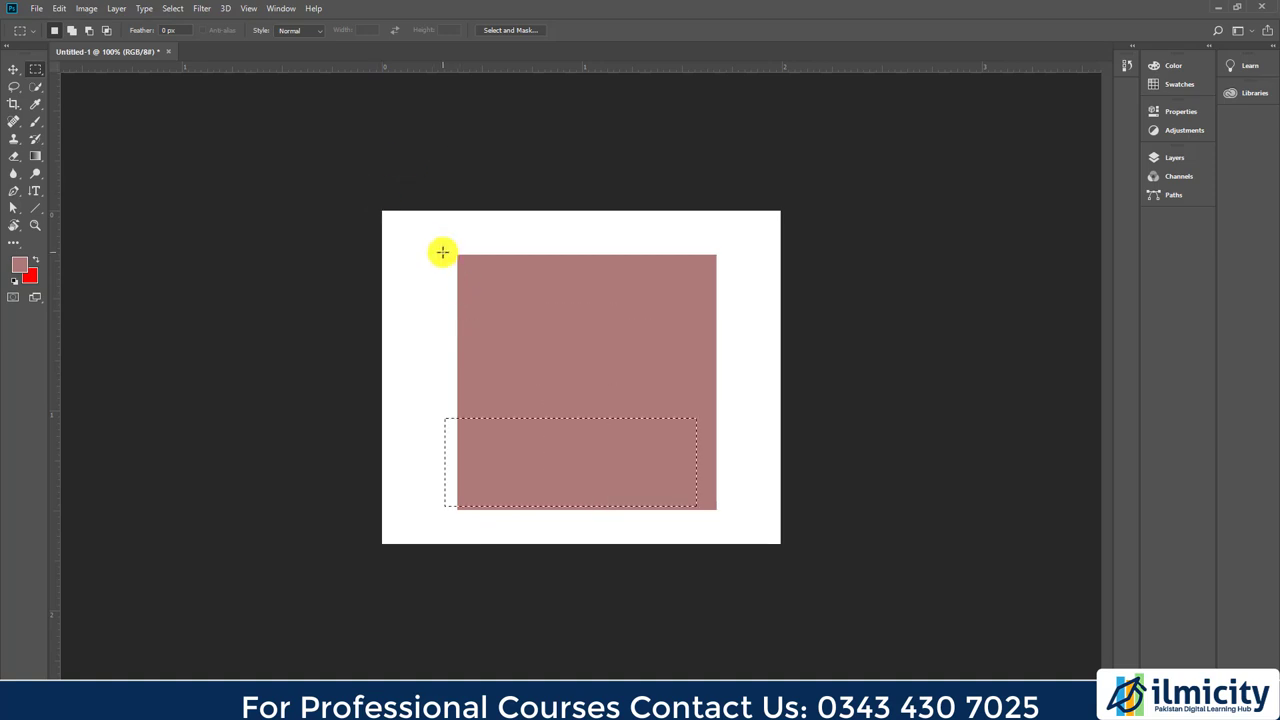
drag(411, 234, 503, 306)
Undo back to the blank white canvas and select a small rectangle at its upper left
key(ctrl+alt+z)
key(ctrl+alt+z)
key(ctrl+alt+z)
key(ctrl+alt+z)
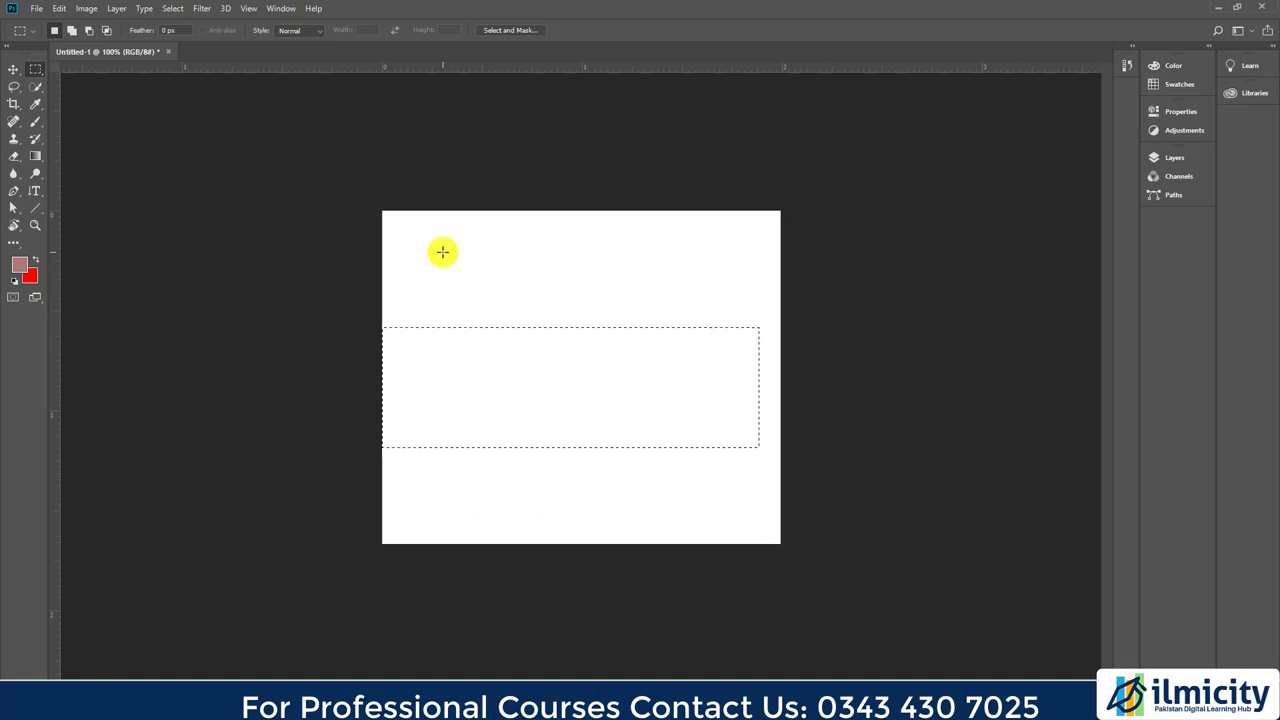
drag(444, 259, 547, 383)
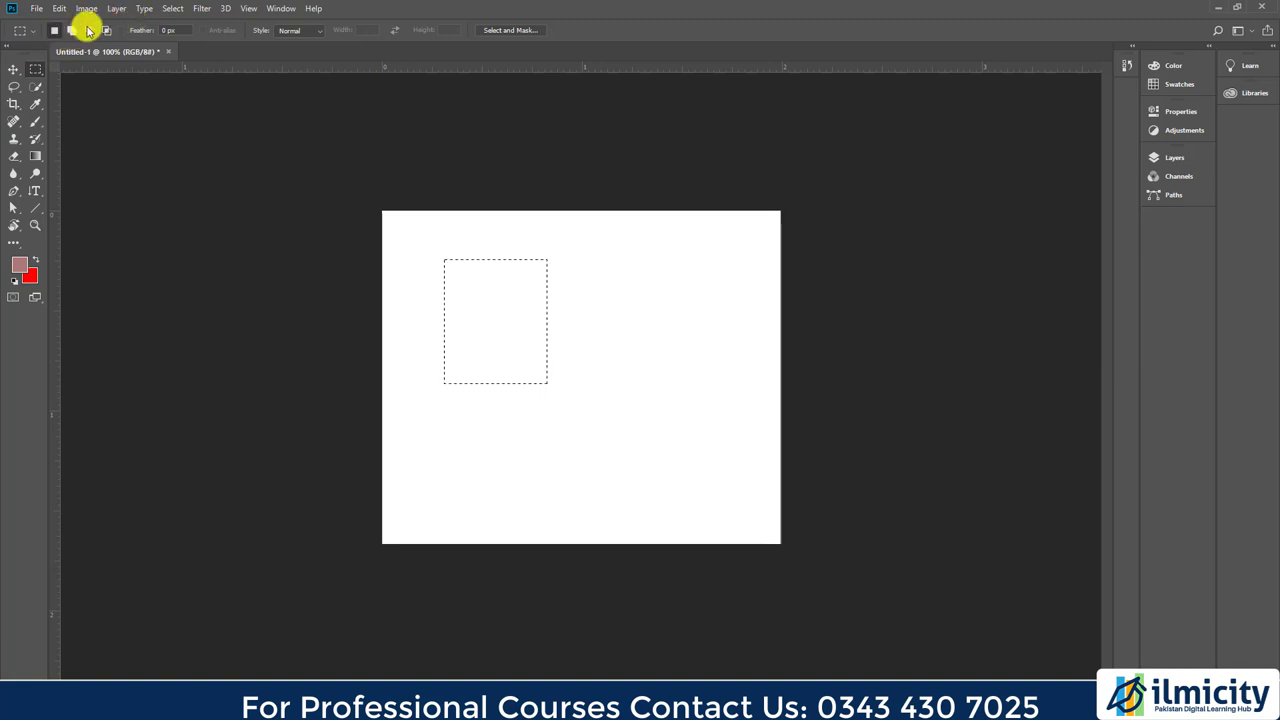
Add three rectangles into an anvil-shaped selection, briefly fill it red, then undo the fill
click(76, 31)
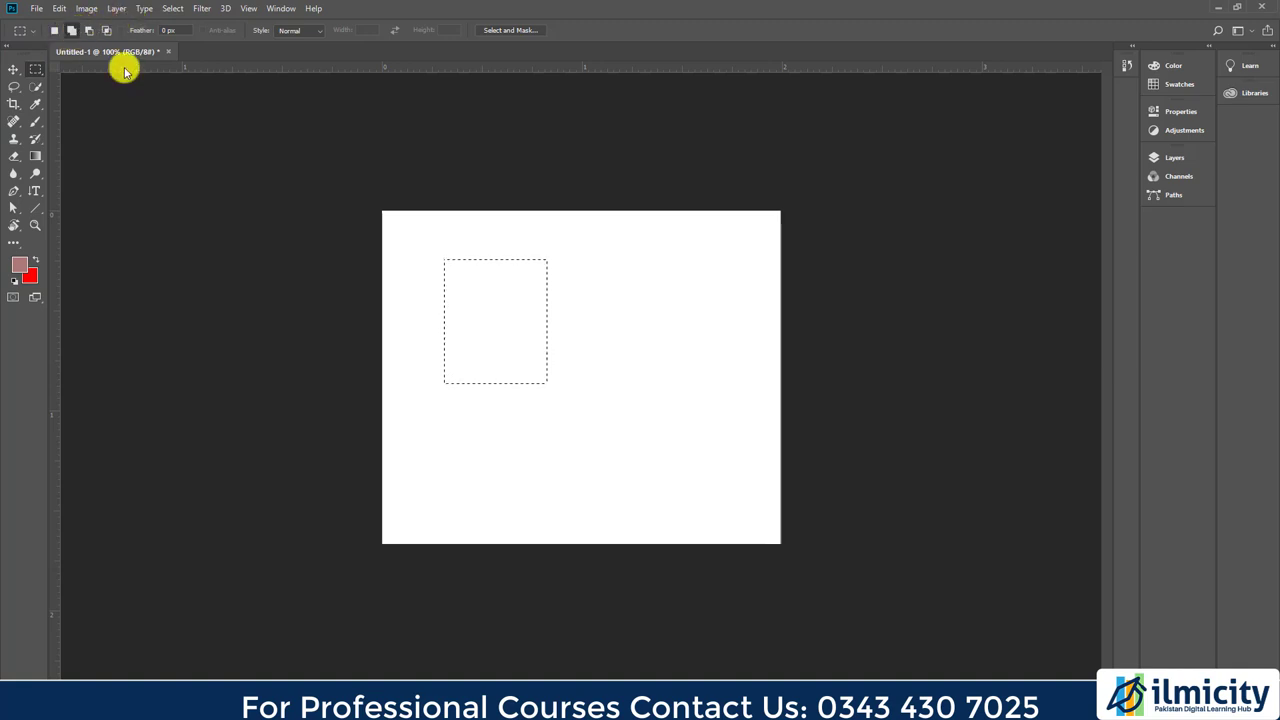
drag(660, 336, 519, 491)
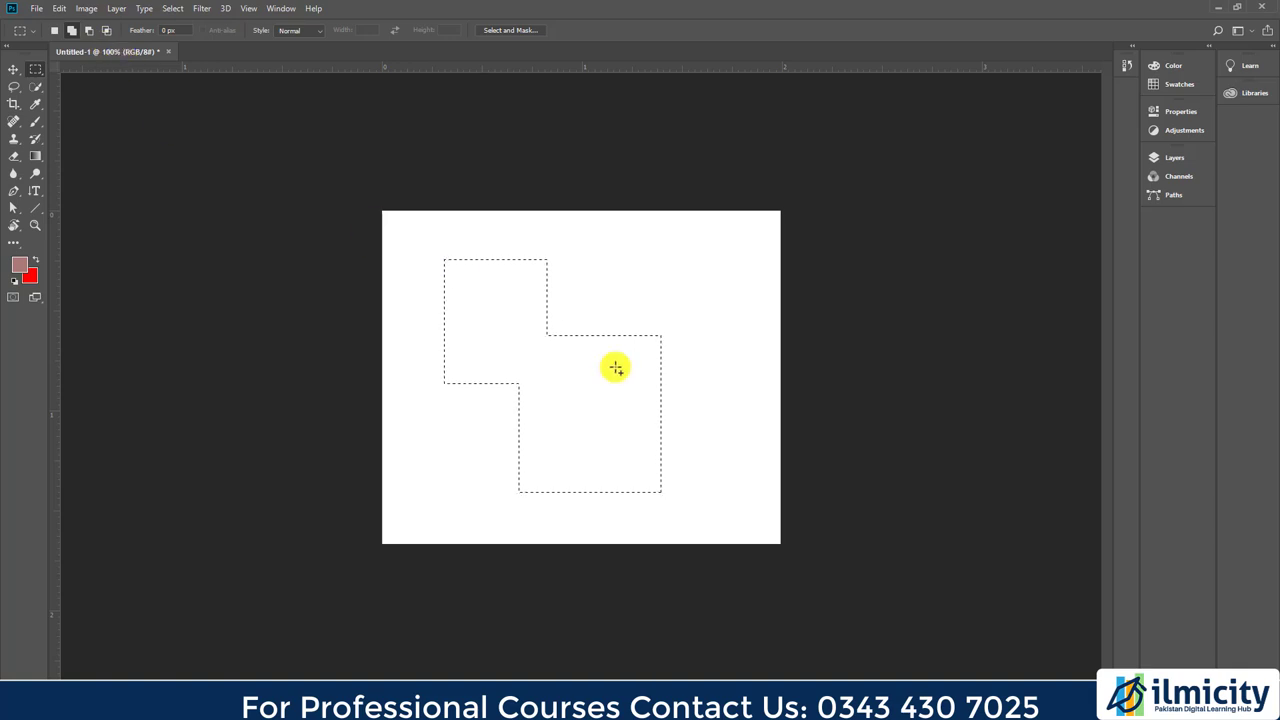
drag(604, 274, 729, 372)
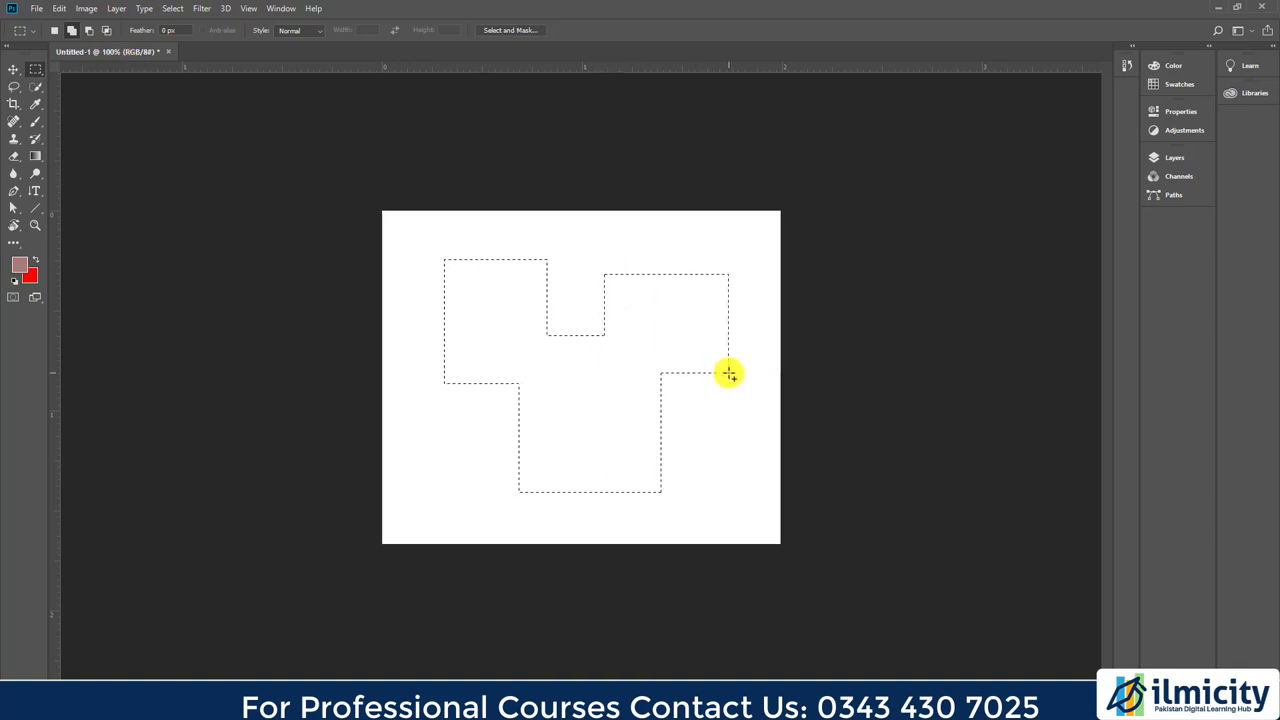
mouse_move(726, 476)
mouse_down()
mouse_move(427, 528)
mouse_move(439, 518)
mouse_up()
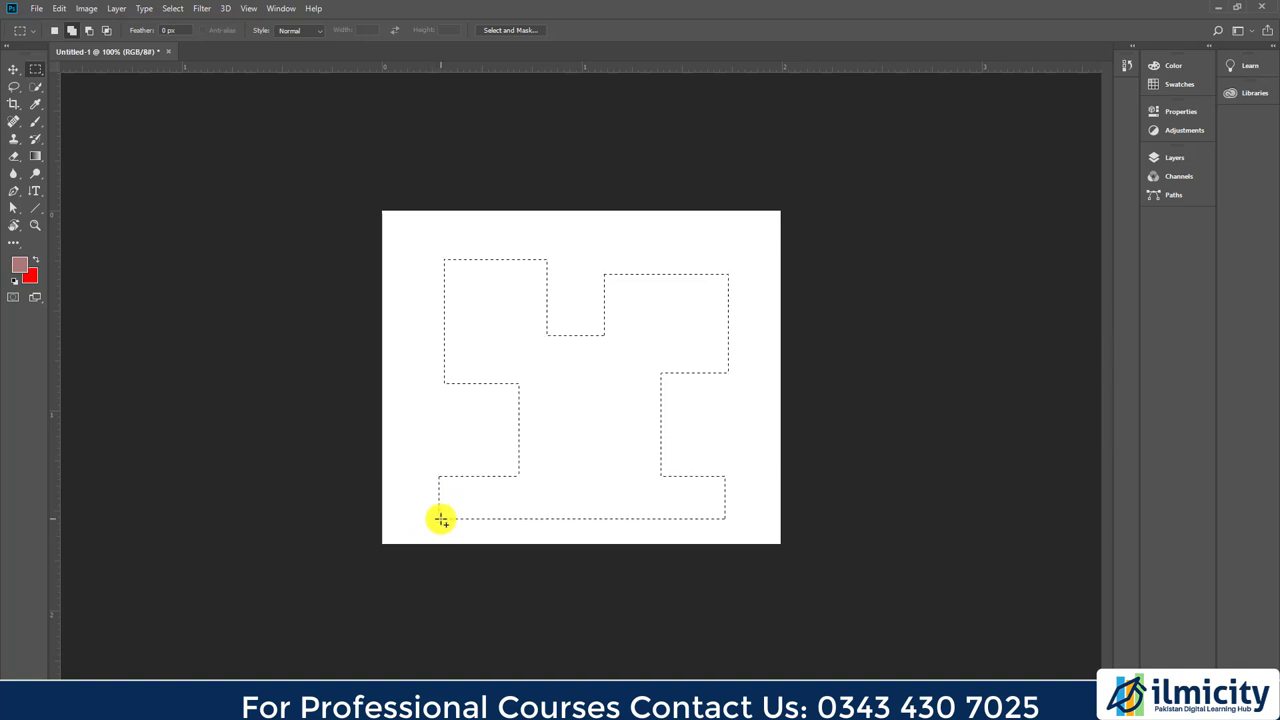
key(ctrl+BackSpace)
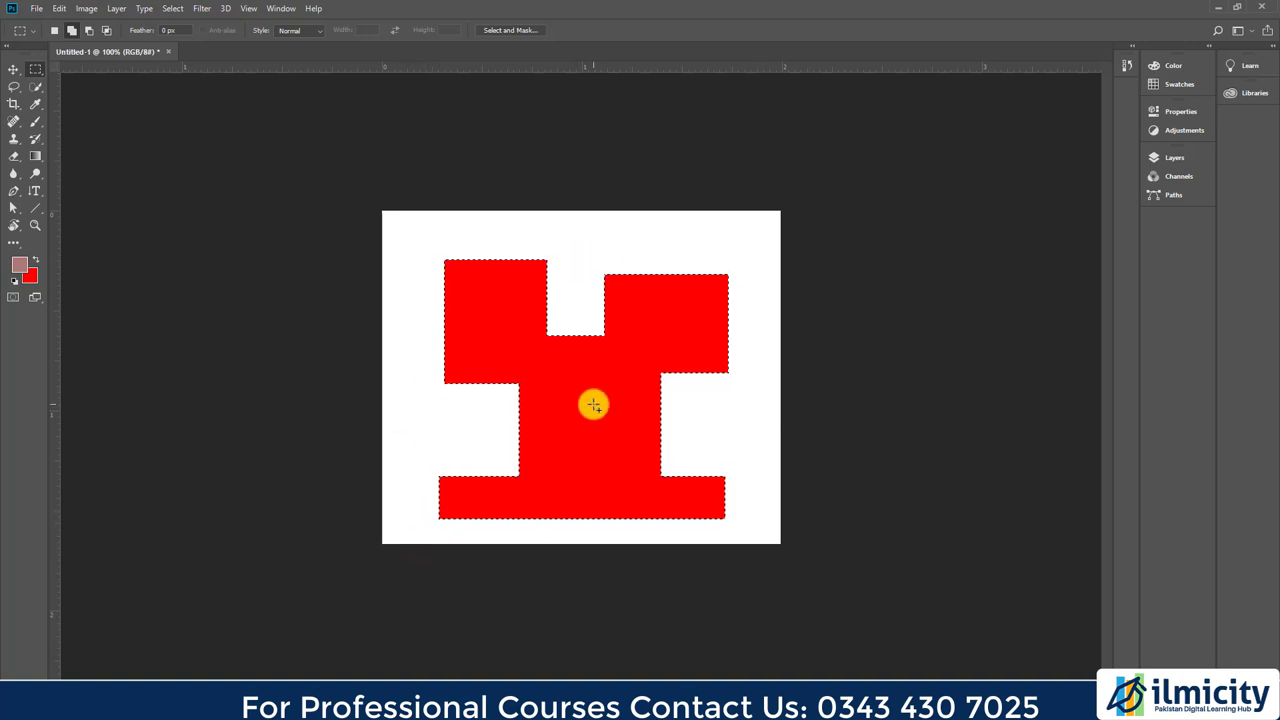
key(ctrl+z)
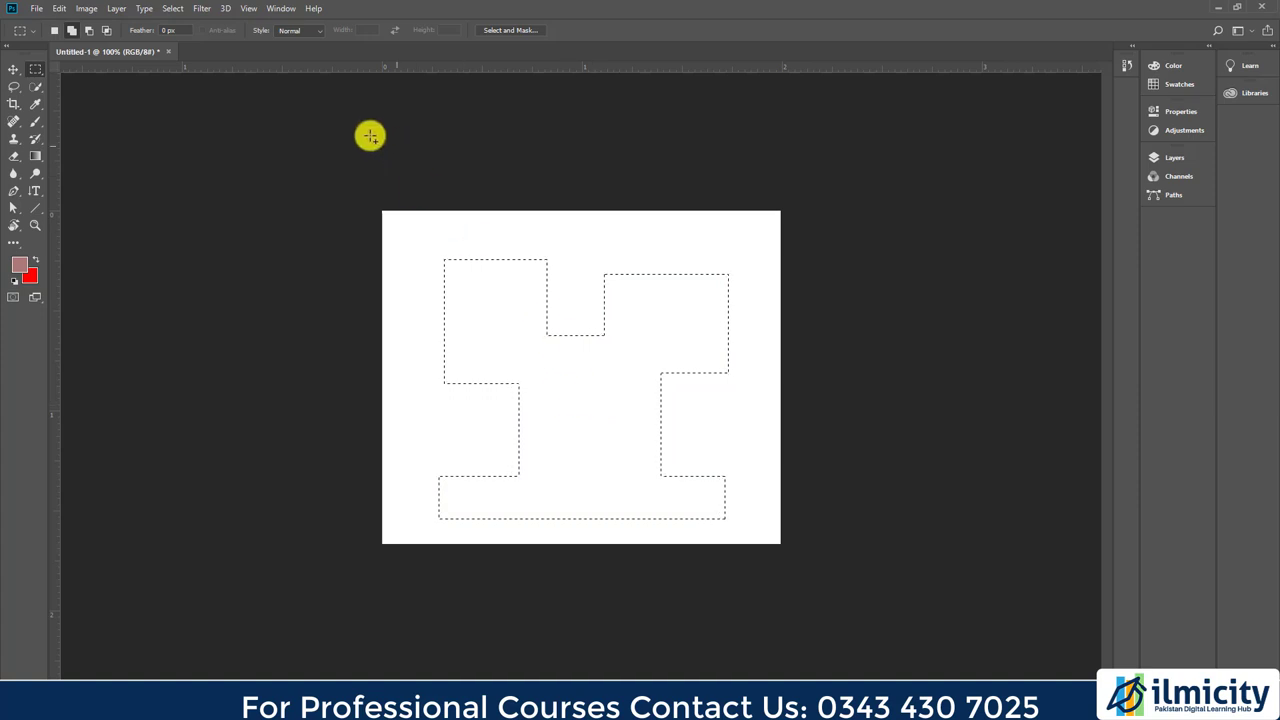
Subtract a tall central strip, splitting the selection into two mirrored shapes
click(89, 31)
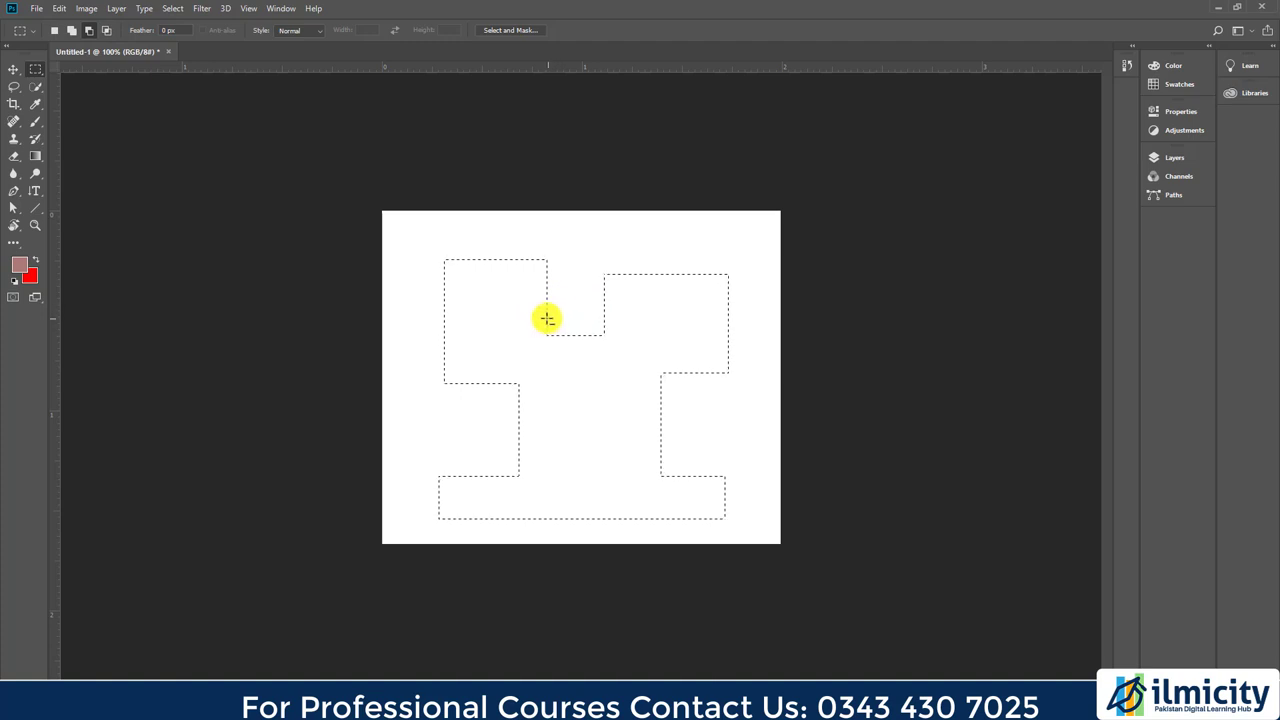
drag(547, 318, 604, 523)
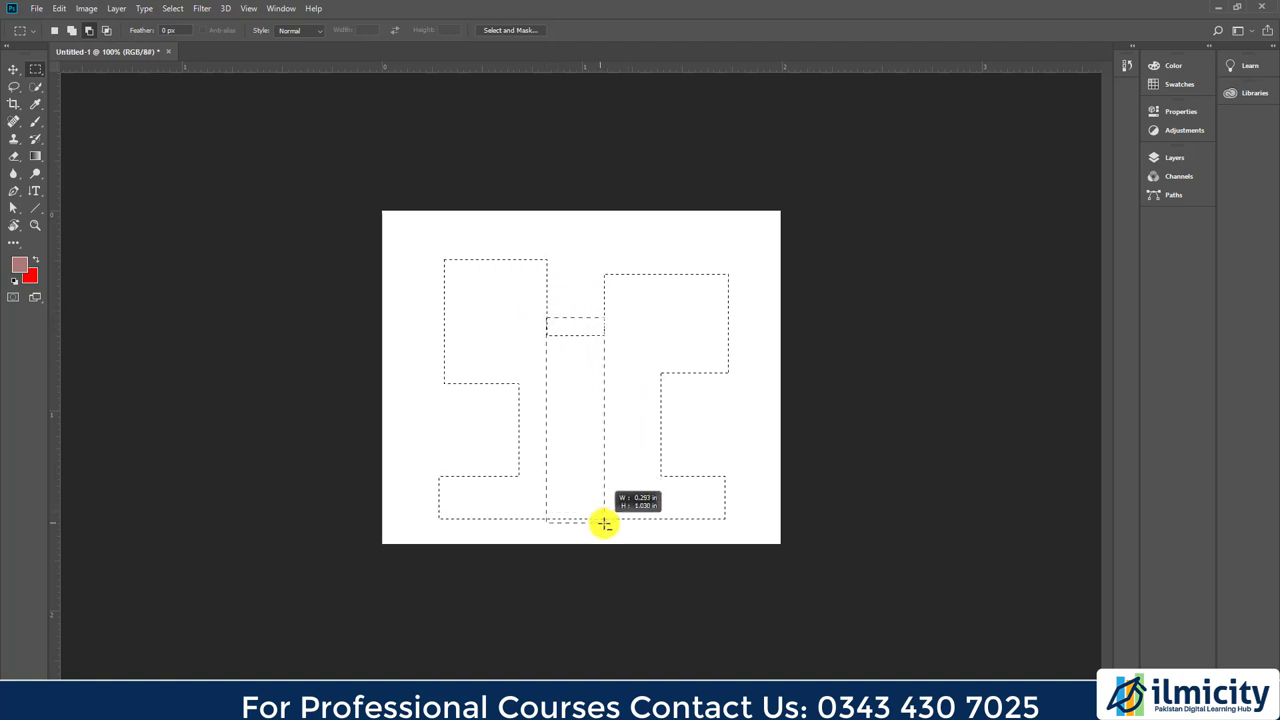
drag(604, 523, 604, 523)
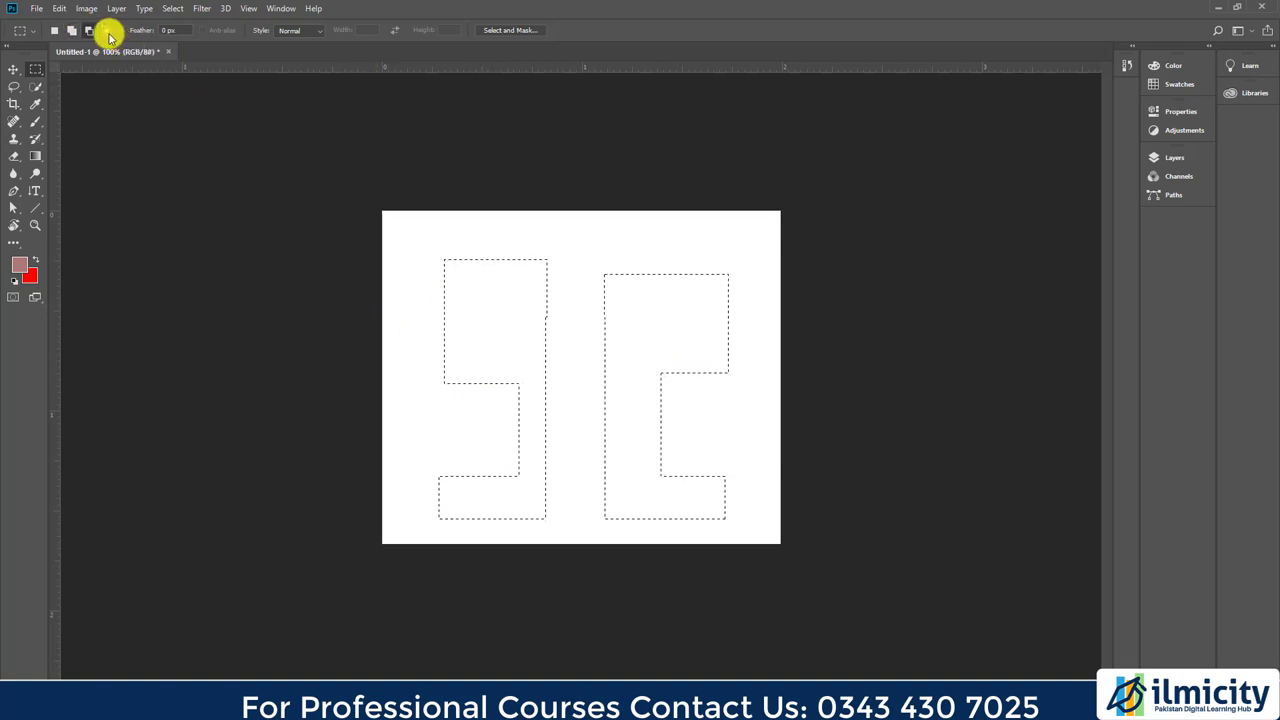
Intersect a rectangle across the lower shapes, undo it, then keep the right shape's top block
click(107, 30)
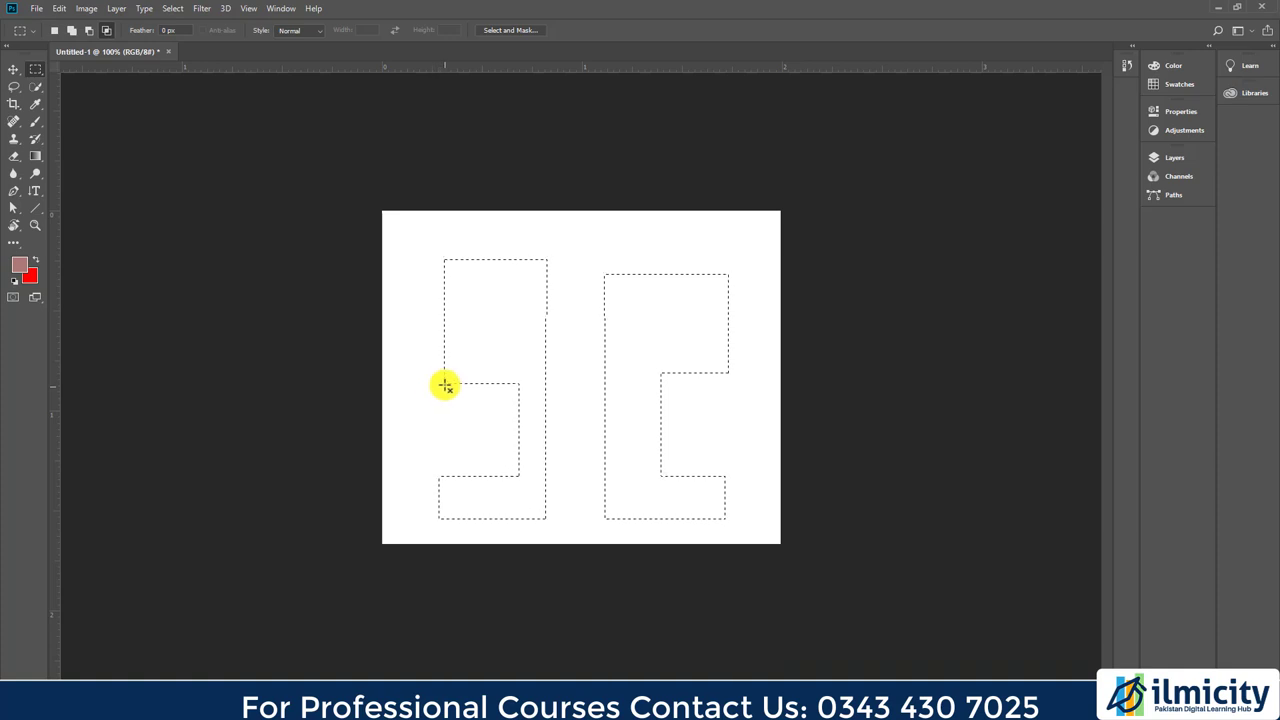
drag(445, 385, 594, 467)
drag(651, 485, 726, 478)
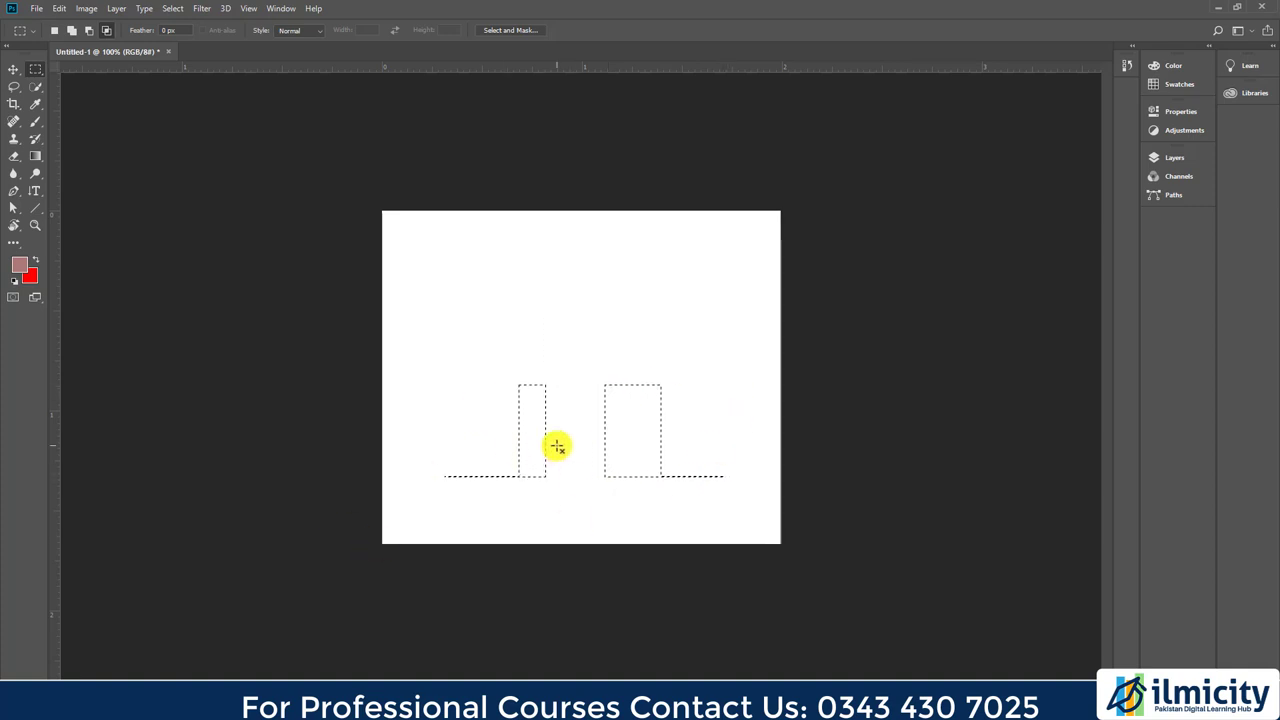
key(ctrl+z)
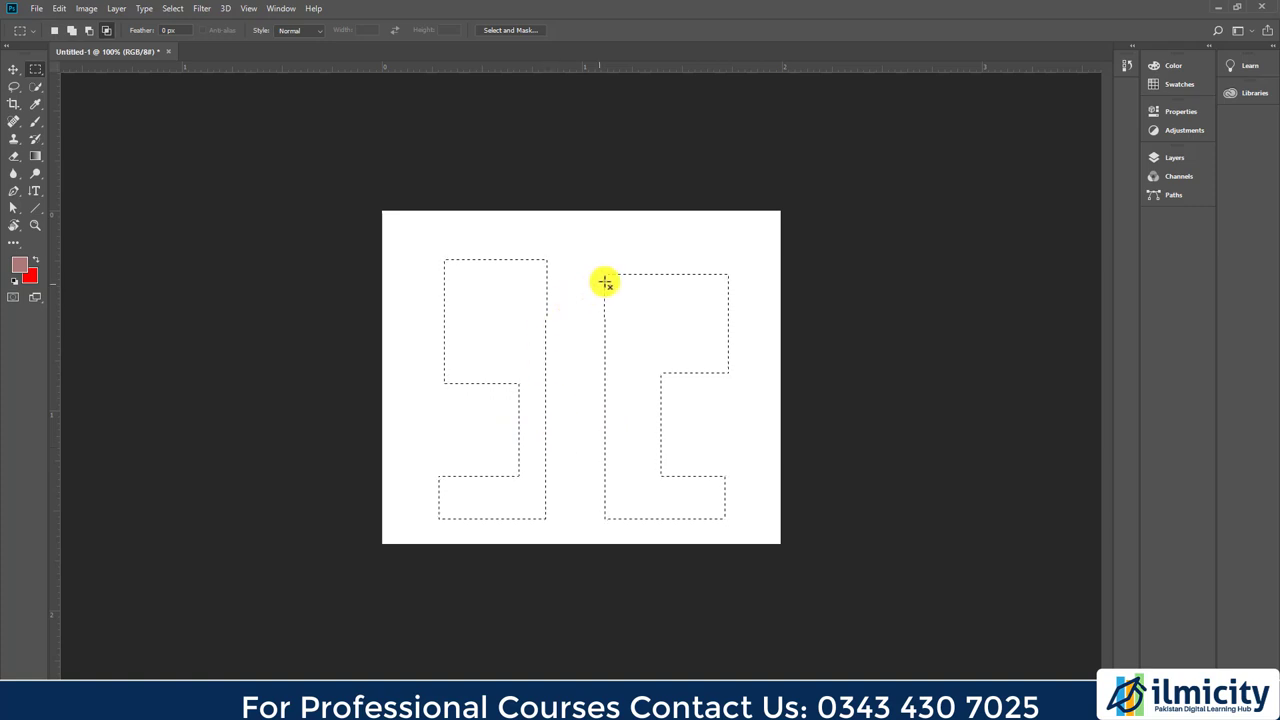
drag(605, 274, 728, 371)
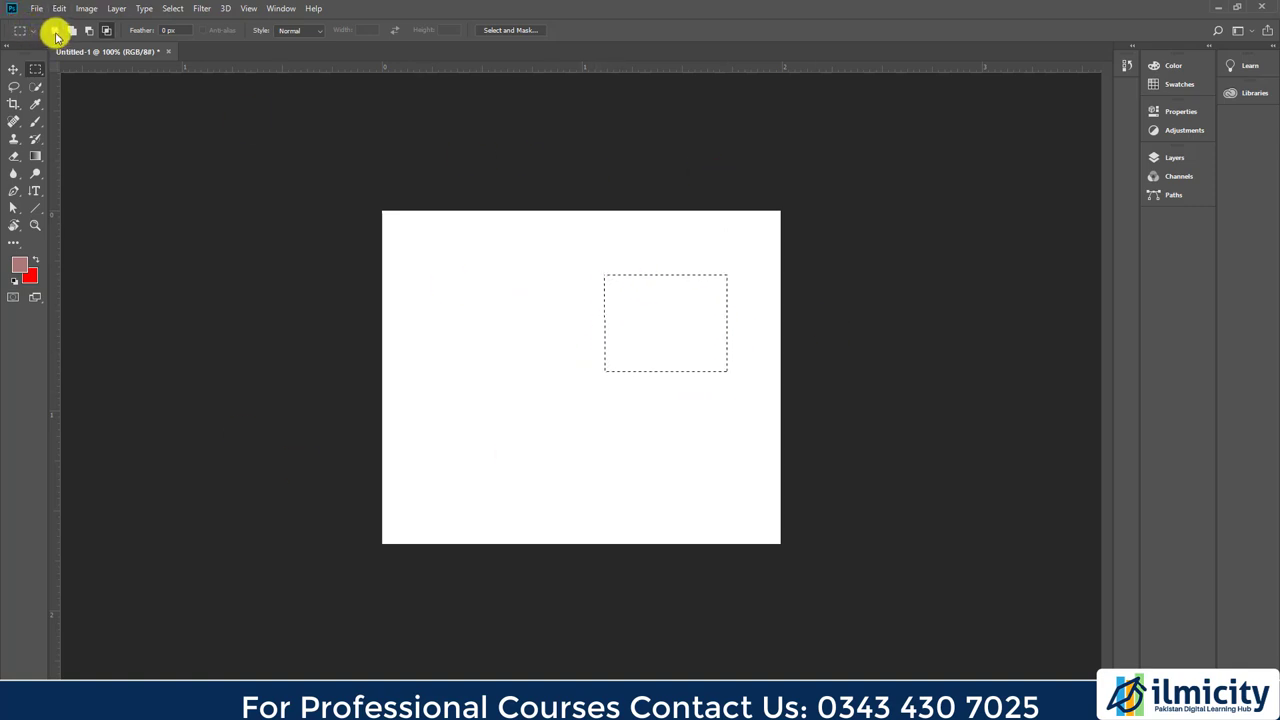
Draw several fresh rectangular selections, ending with one near the canvas's left edge
drag(383, 286, 549, 411)
drag(626, 351, 747, 471)
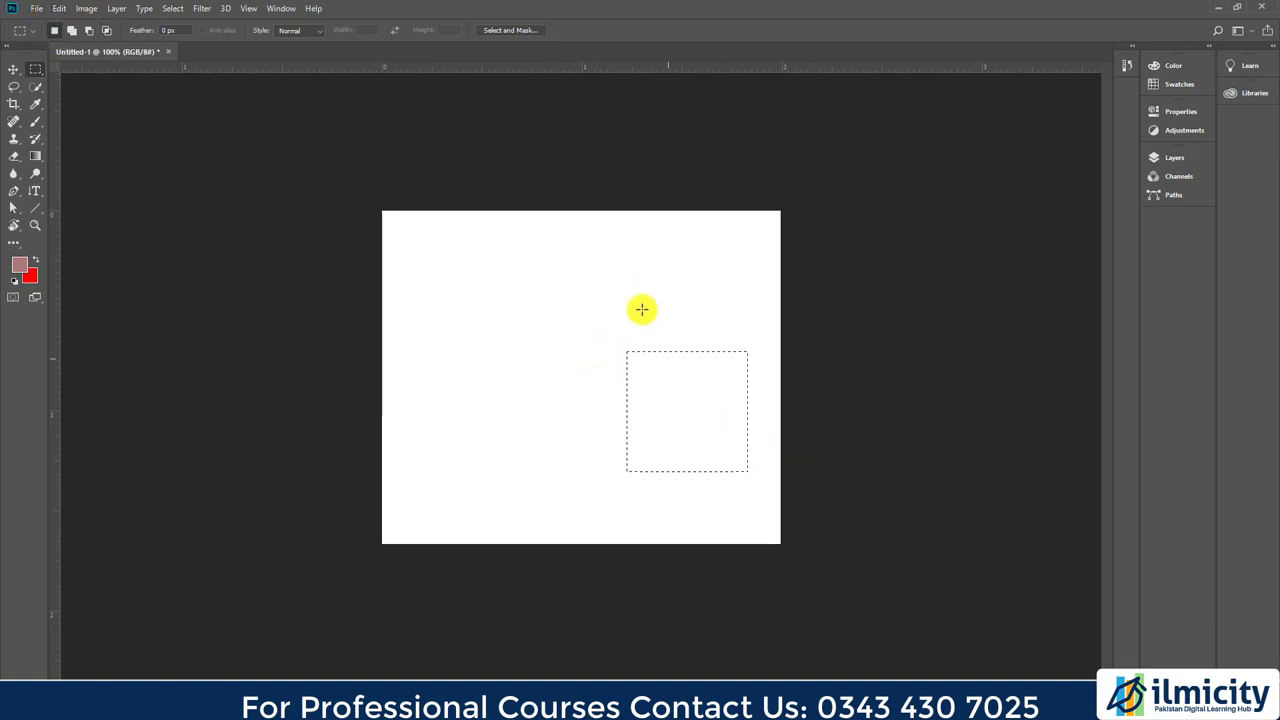
drag(526, 277, 620, 386)
drag(491, 419, 390, 330)
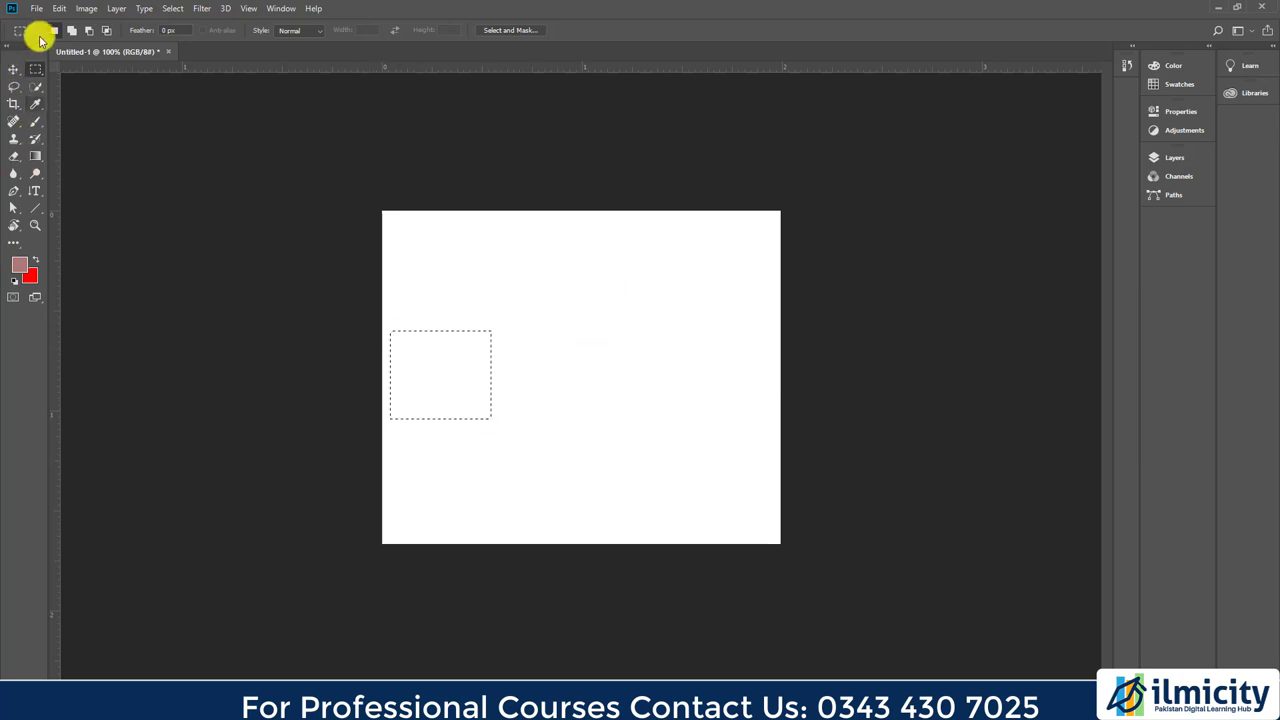
Add rectangles above, to the right and at the bottom, plus two small notches
click(71, 30)
drag(421, 245, 595, 401)
drag(652, 323, 747, 392)
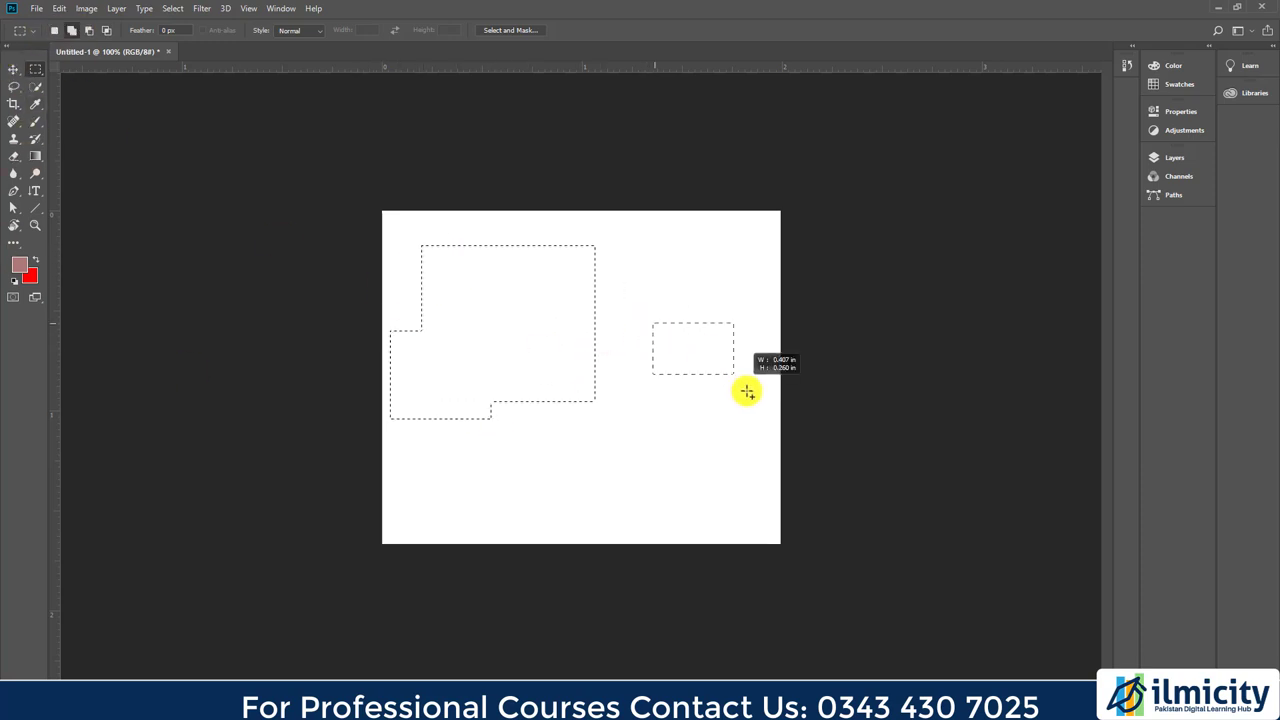
drag(516, 469, 608, 550)
drag(536, 378, 606, 430)
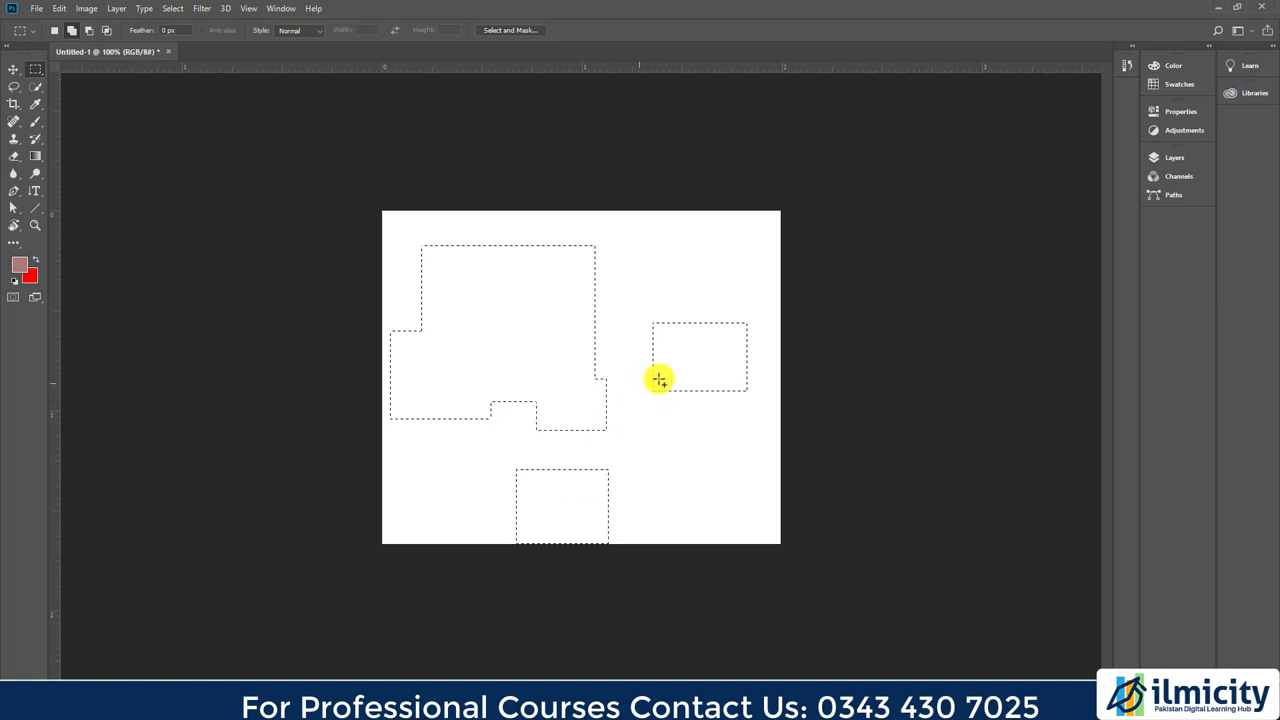
drag(688, 380, 725, 412)
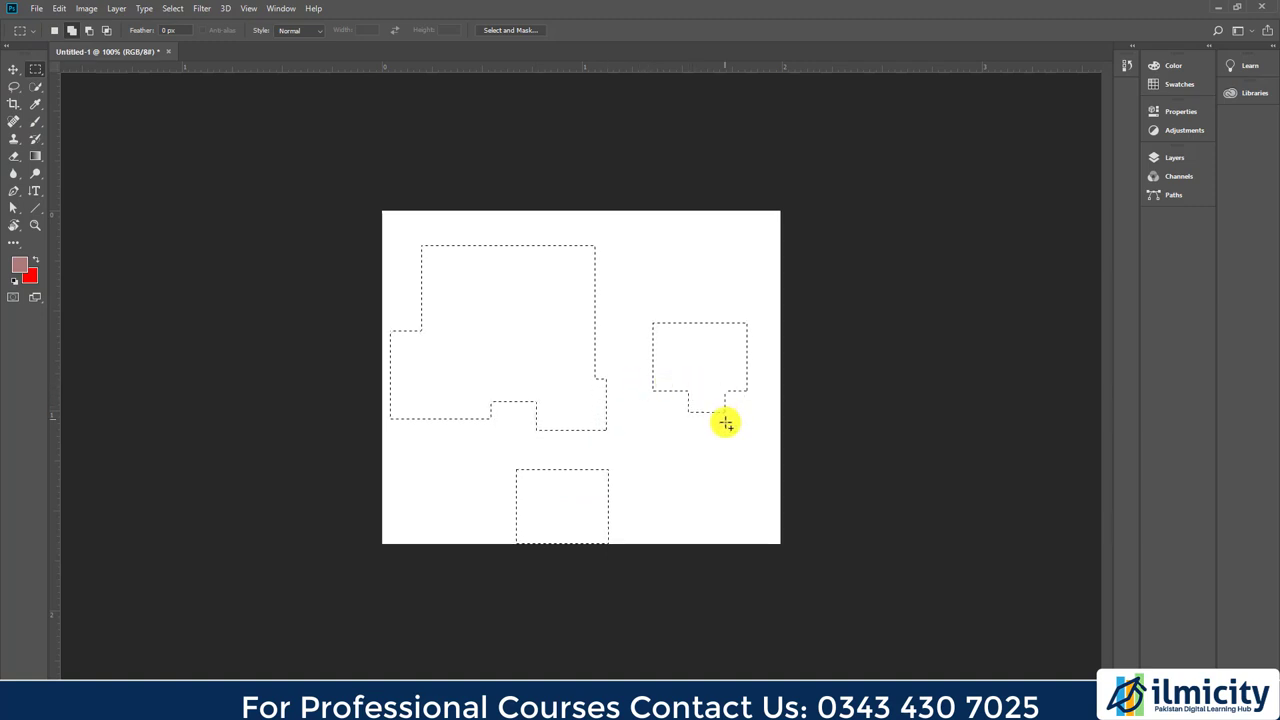
Subtract the bottom and right pieces, then intersect to flatten the left shape's top
click(90, 31)
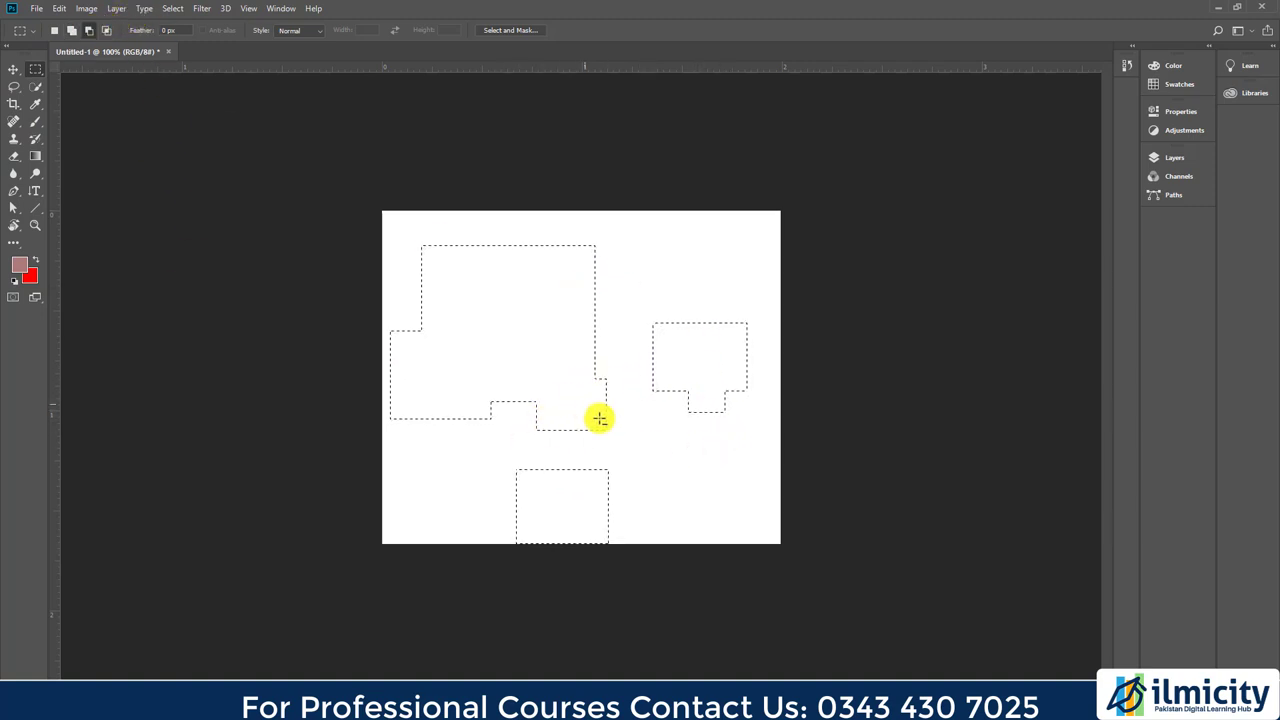
drag(663, 443, 457, 617)
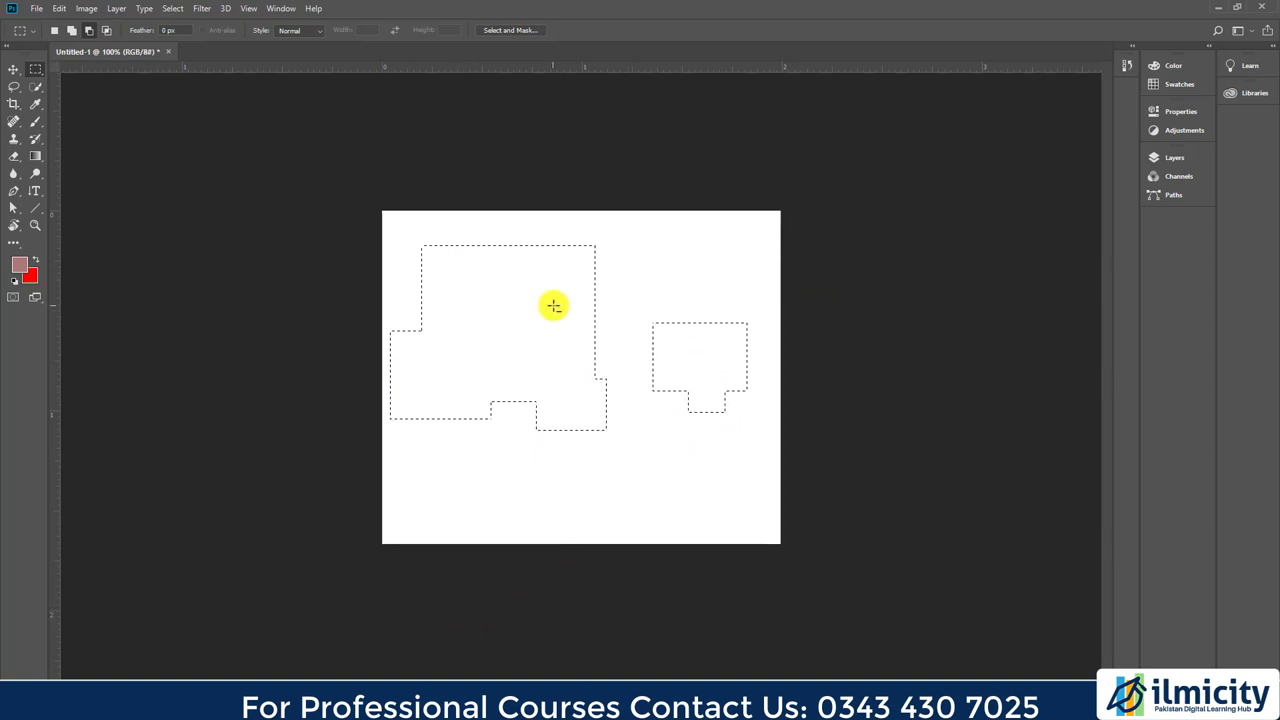
drag(638, 304, 855, 447)
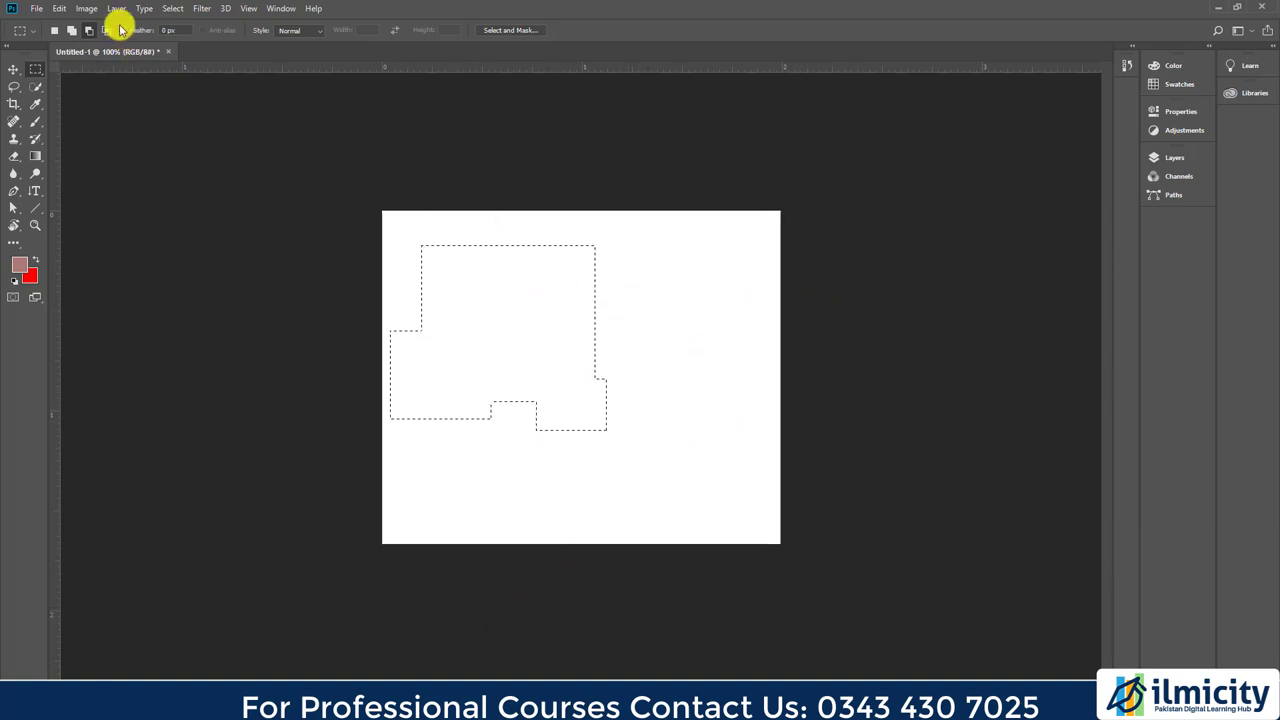
click(106, 30)
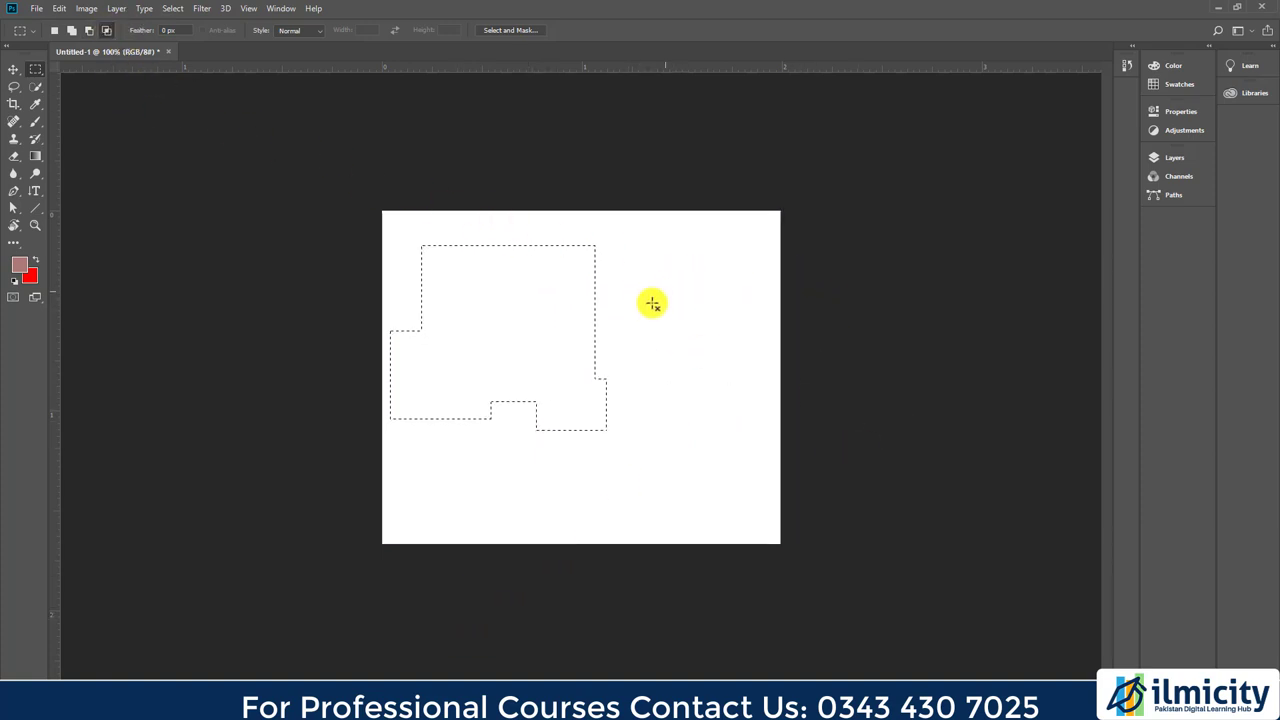
mouse_move(677, 323)
mouse_down()
mouse_move(290, 467)
mouse_move(336, 463)
mouse_up()
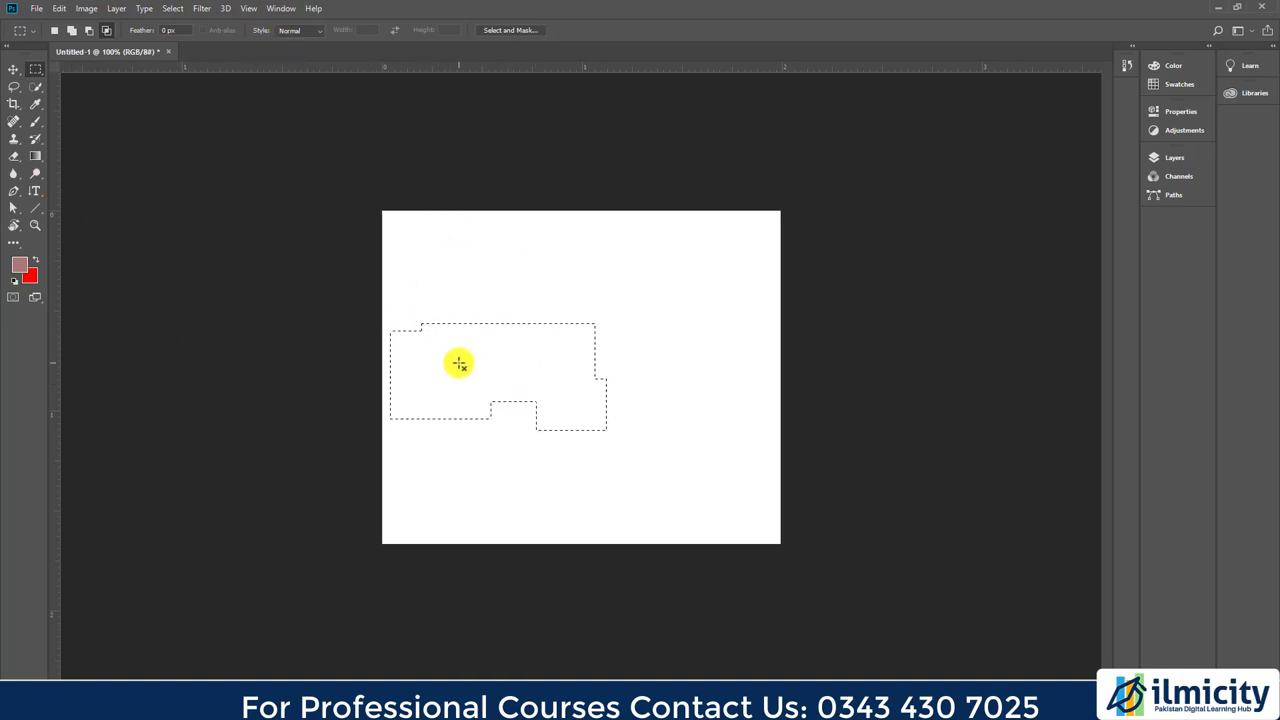
Switch to the Elliptical Marquee and draw a small circle near the canvas's top right
right_click(35, 68)
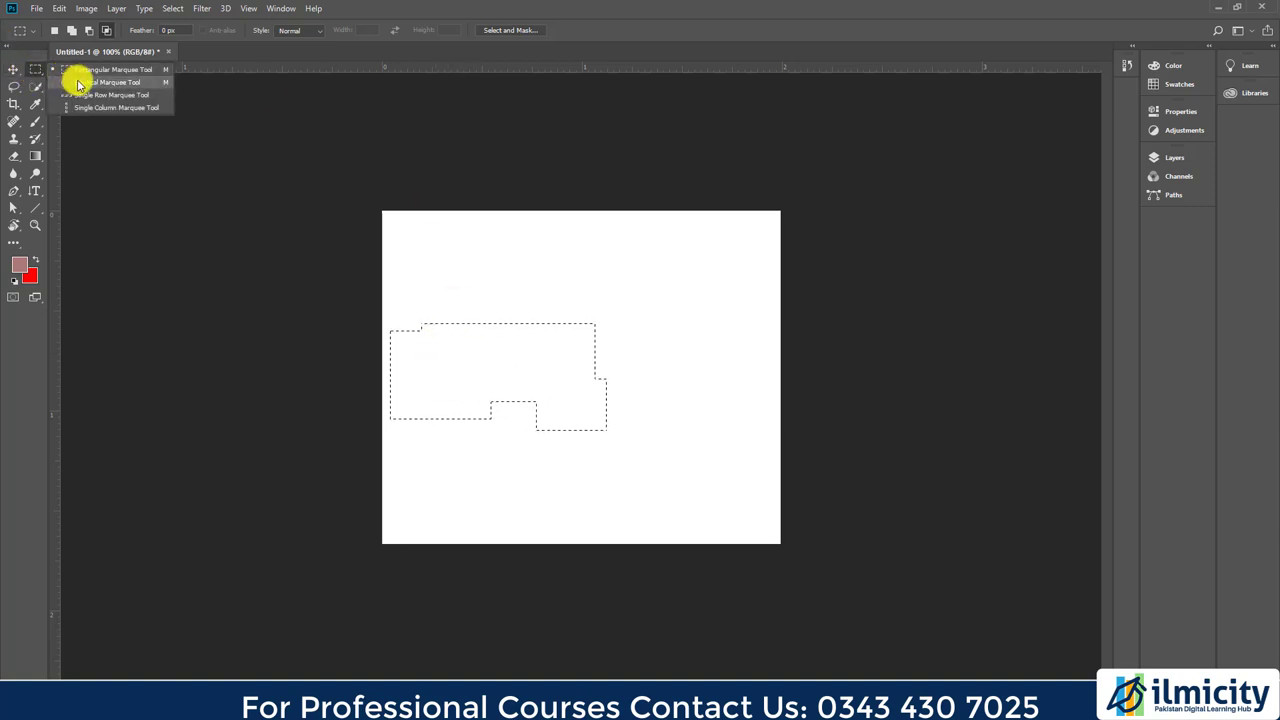
click(67, 81)
drag(656, 251, 765, 404)
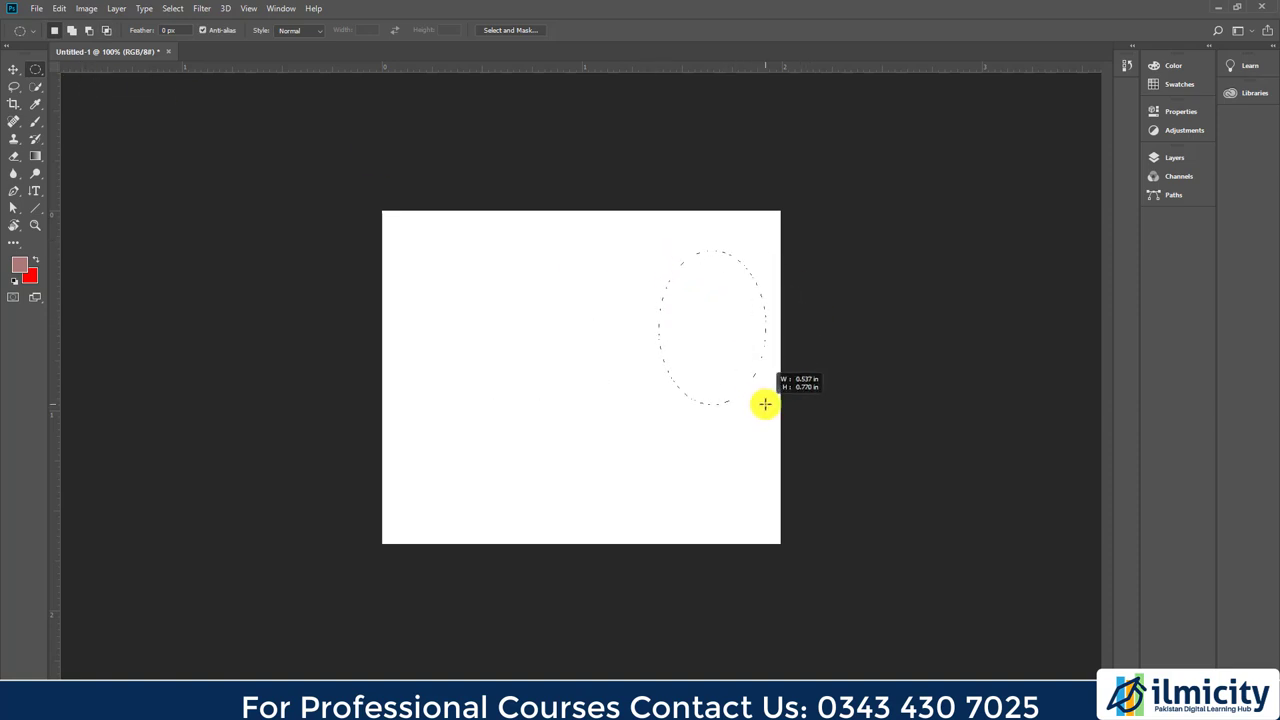
drag(765, 404, 740, 348)
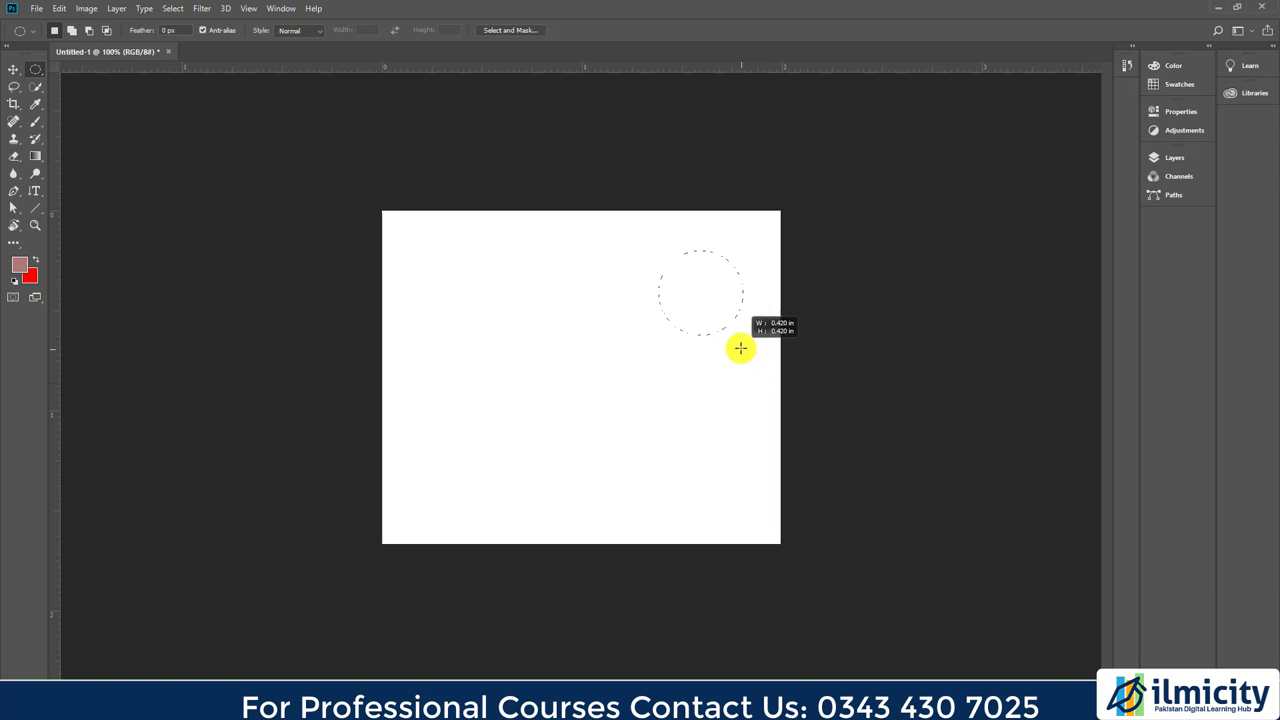
drag(738, 347, 738, 349)
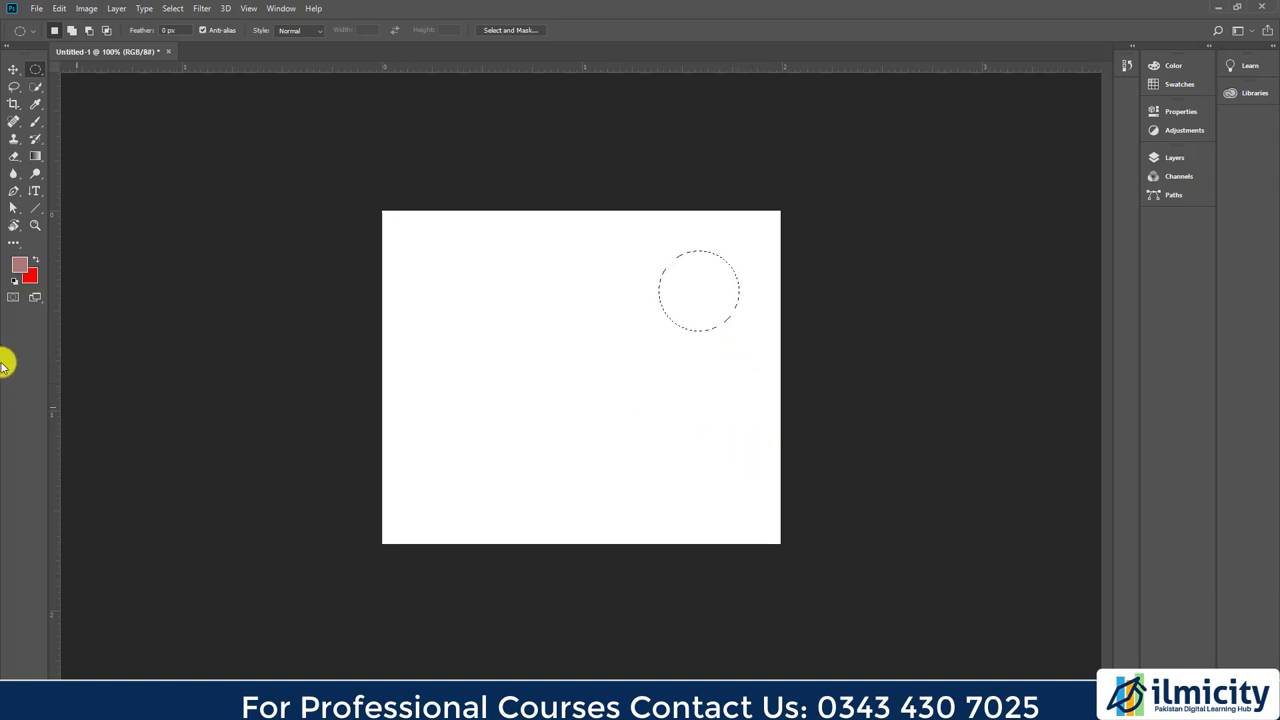
Set the foreground colour to a light yellow and fill the circle with it
click(20, 265)
drag(634, 350, 640, 392)
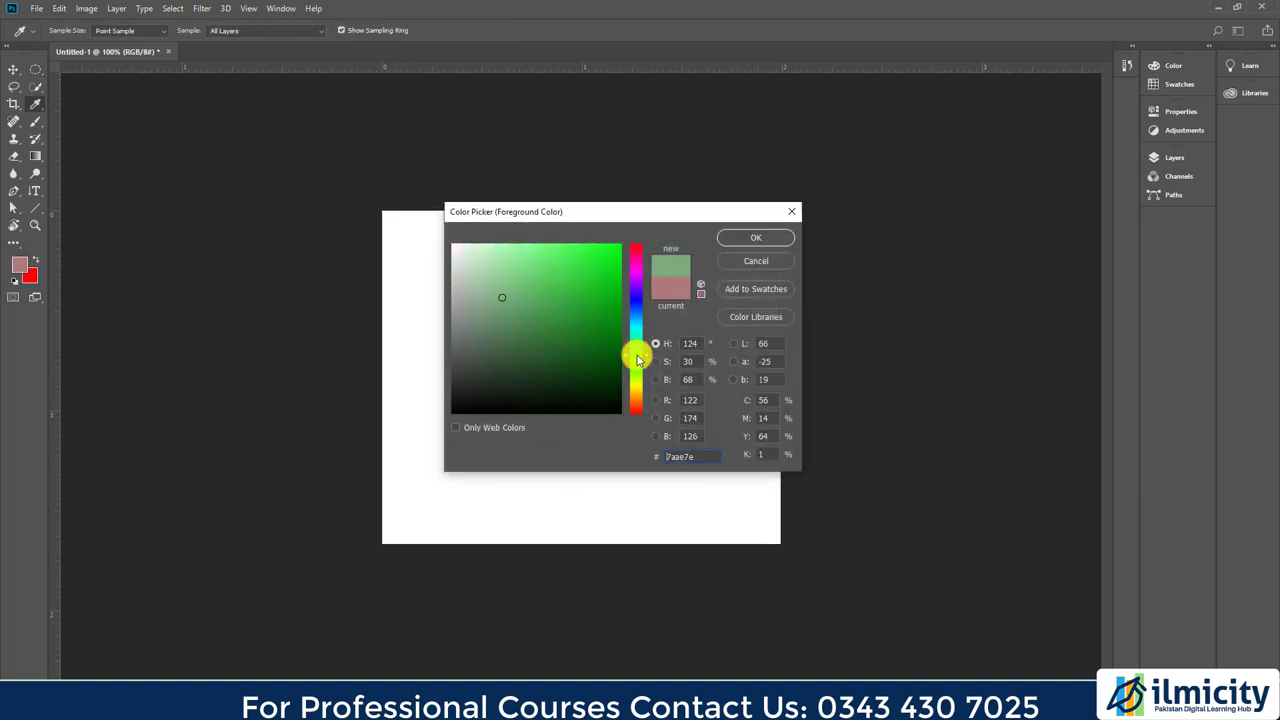
mouse_move(594, 283)
mouse_down()
mouse_move(613, 277)
mouse_move(577, 262)
mouse_up()
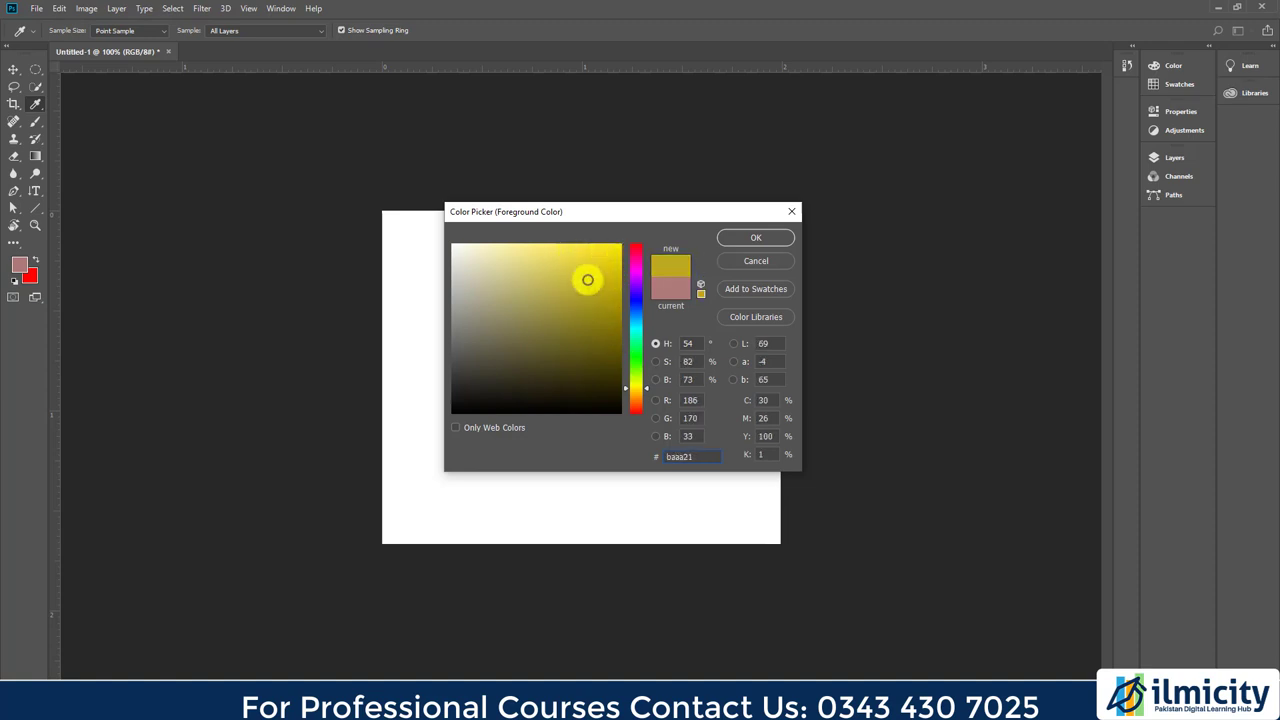
click(755, 241)
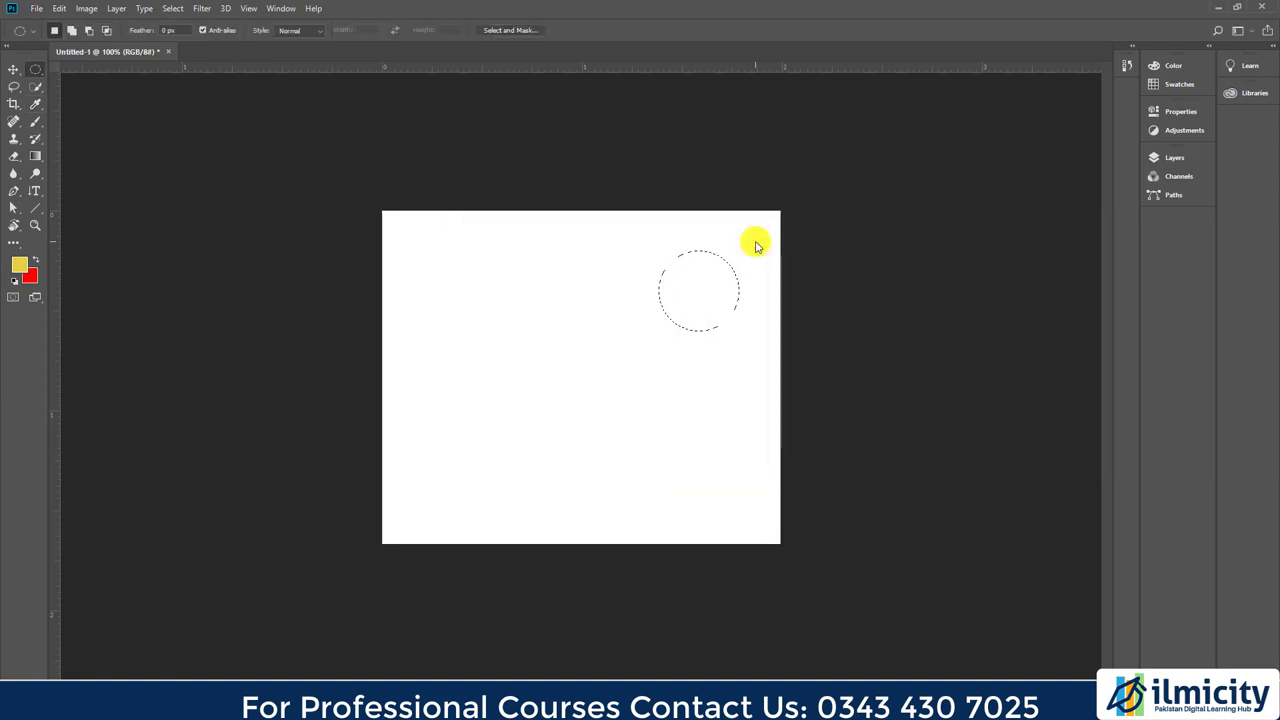
key(alt+BackSpace)
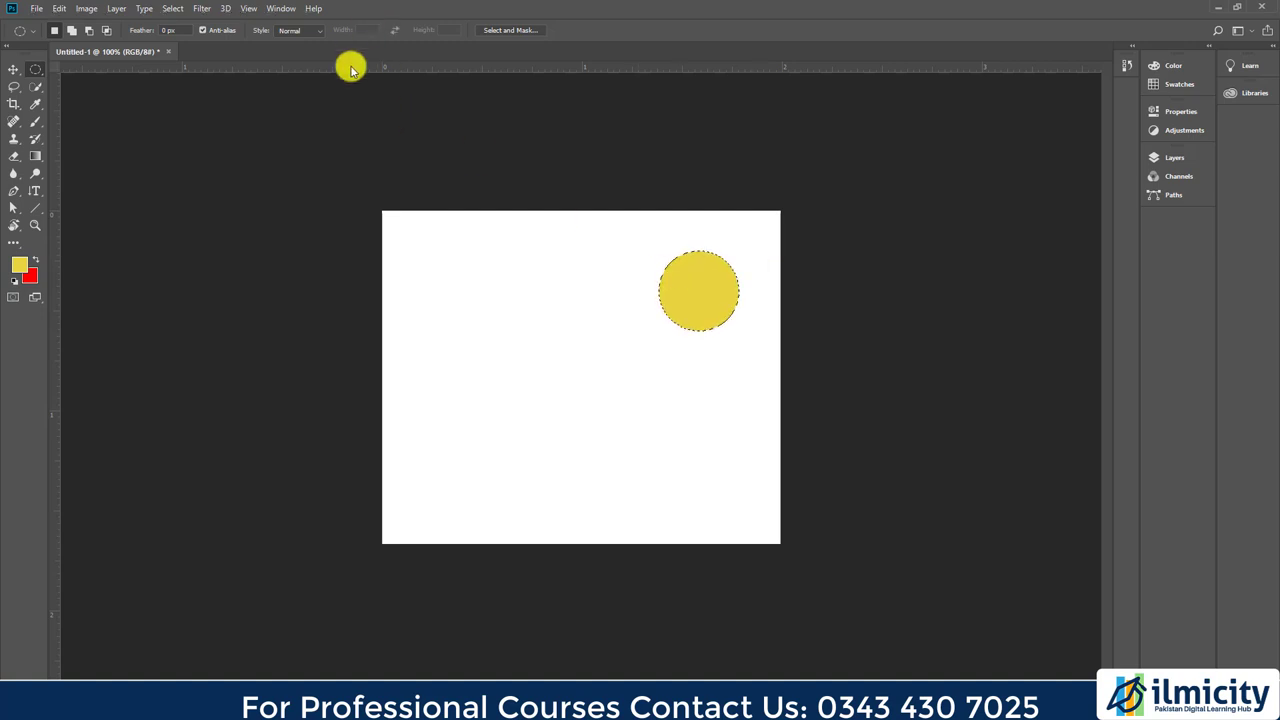
right_click(42, 68)
Switch back to the Rectangular Marquee and select the entire canvas
click(78, 62)
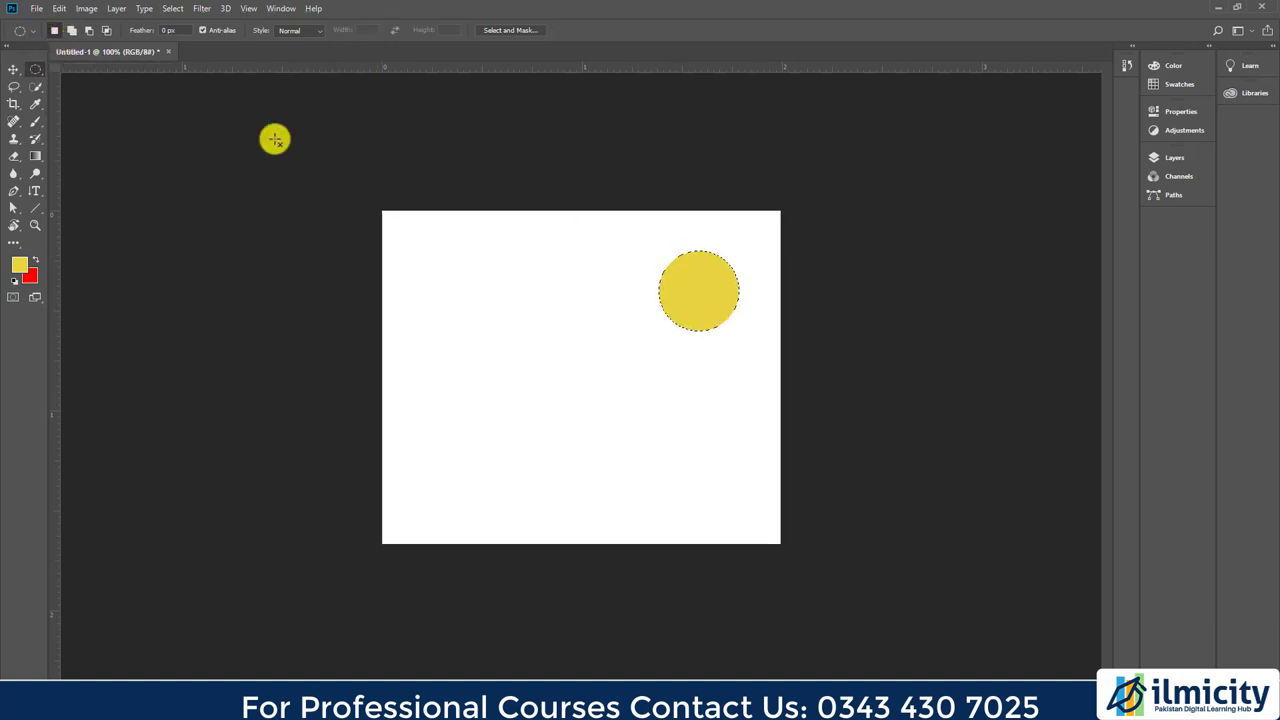
drag(410, 231, 803, 597)
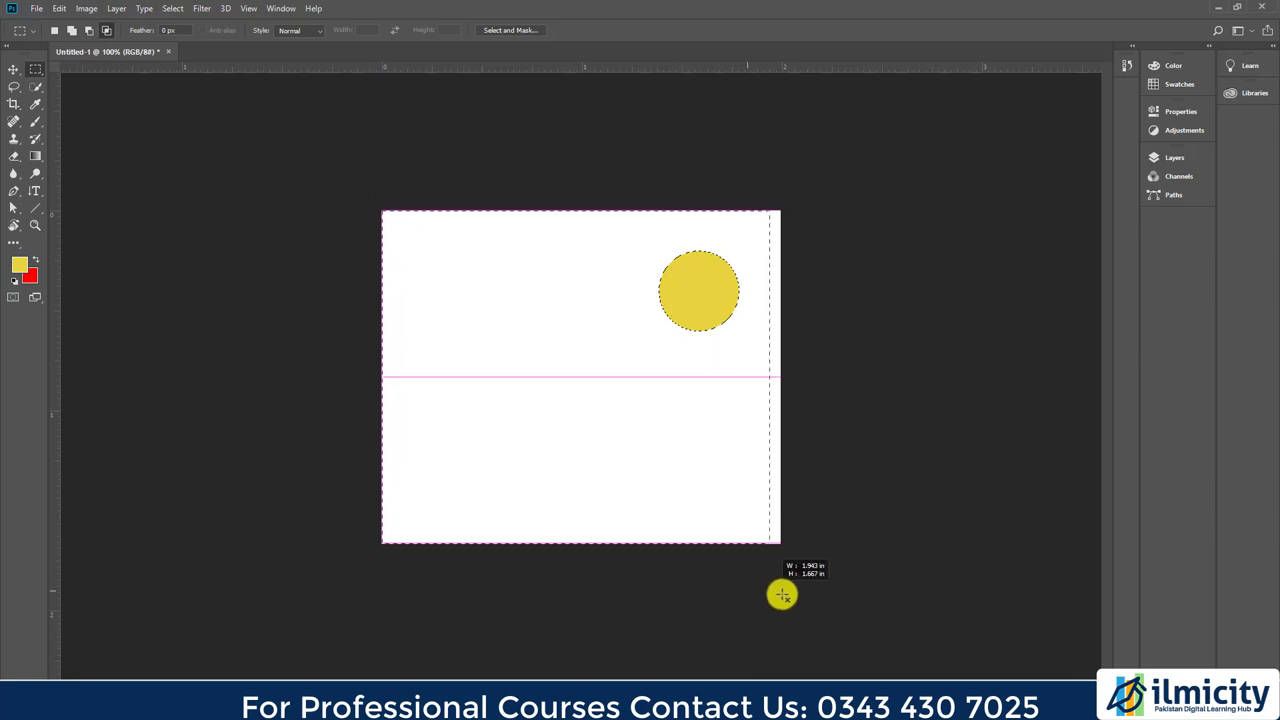
key(ctrl+z)
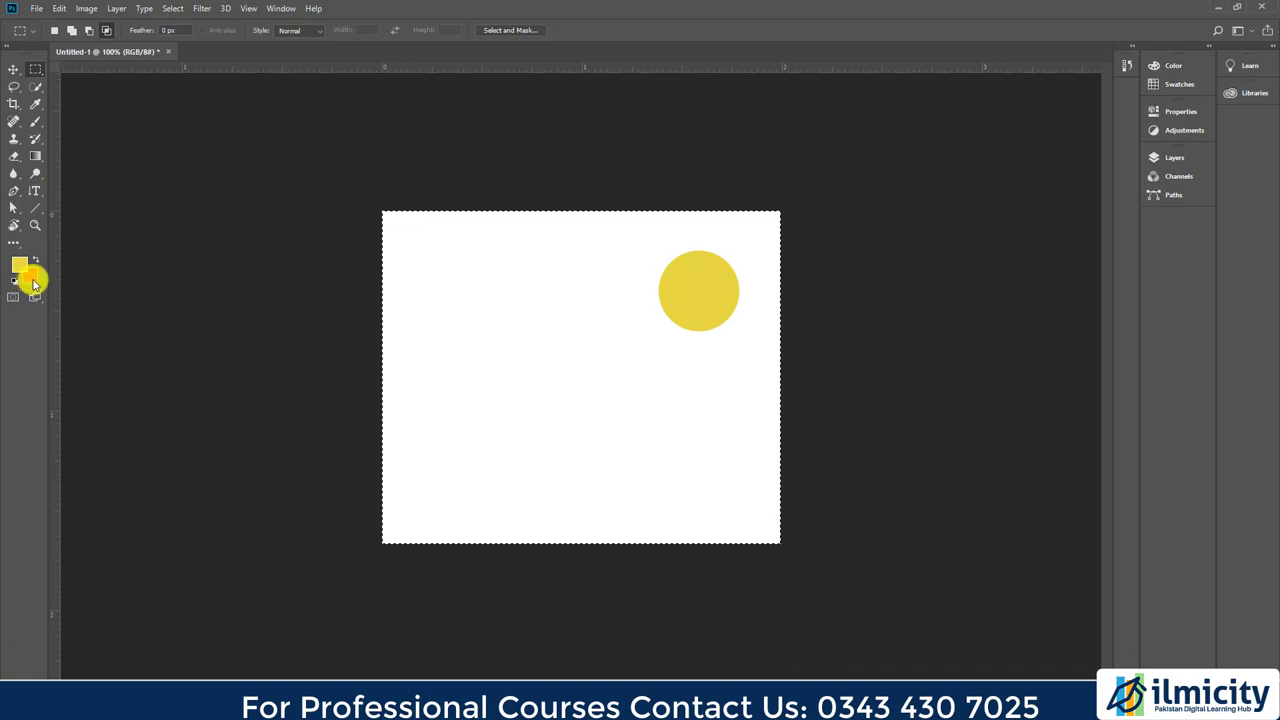
Set the background colour to light cyan 6fcad7 and fill the whole canvas with it
click(29, 276)
click(493, 384)
drag(634, 286, 641, 326)
drag(555, 324, 533, 271)
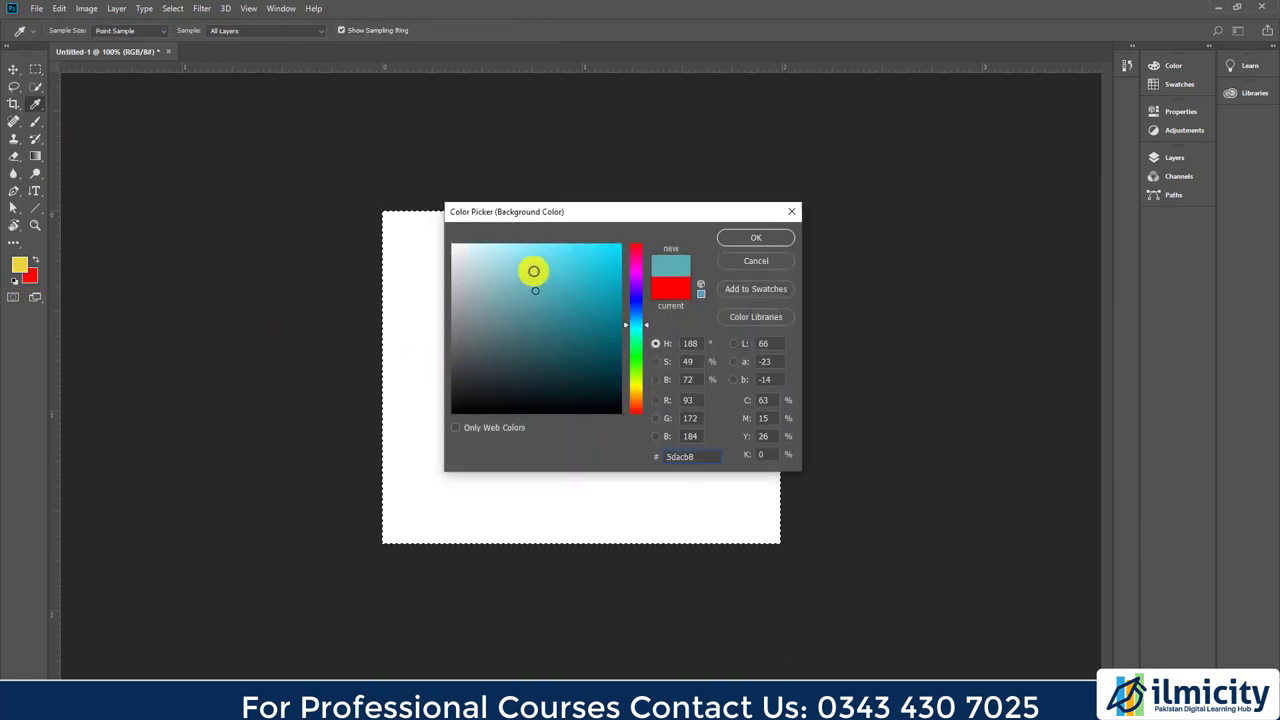
click(756, 238)
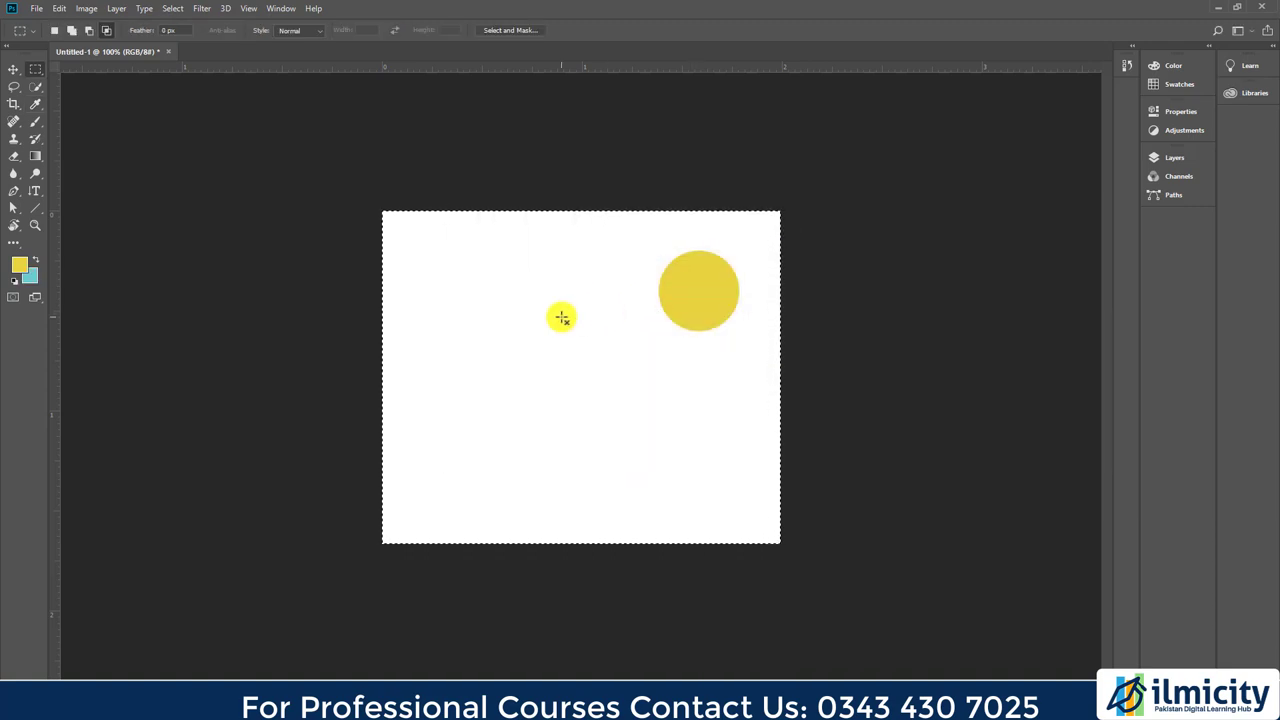
key(ctrl+BackSpace)
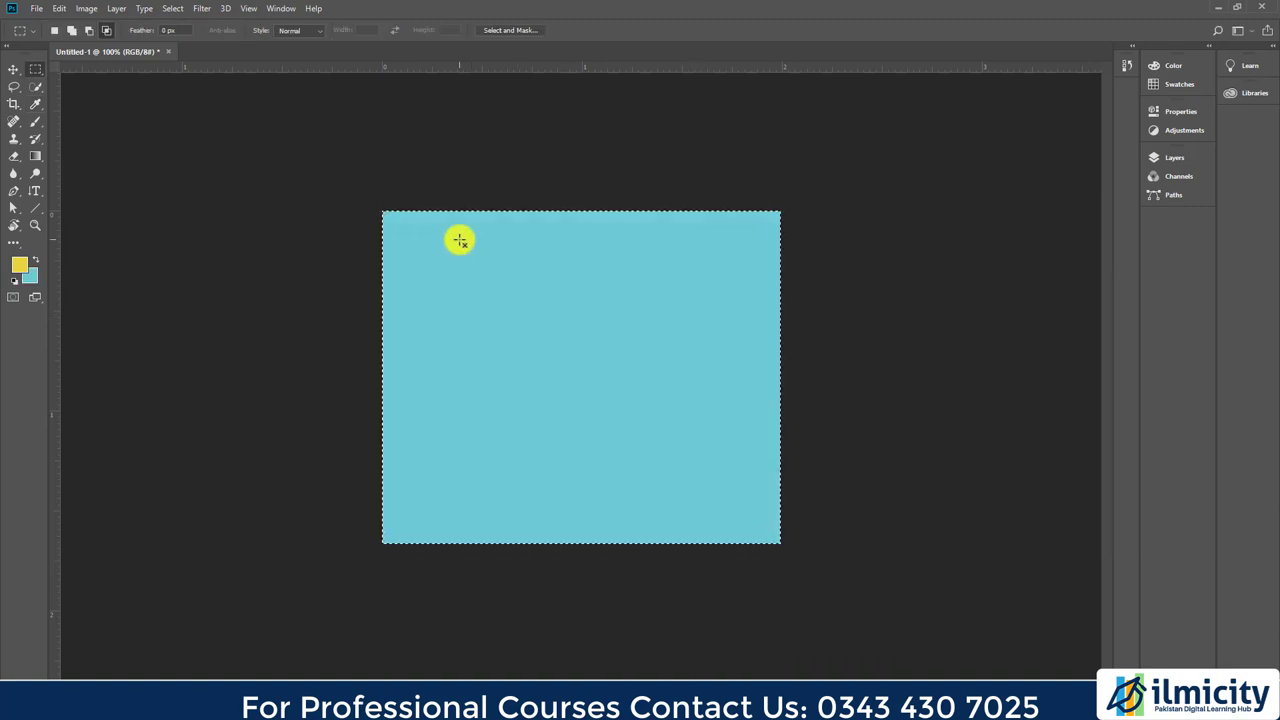
Draw a new elliptical selection near the top right and fill it with yellow
right_click(36, 68)
click(92, 82)
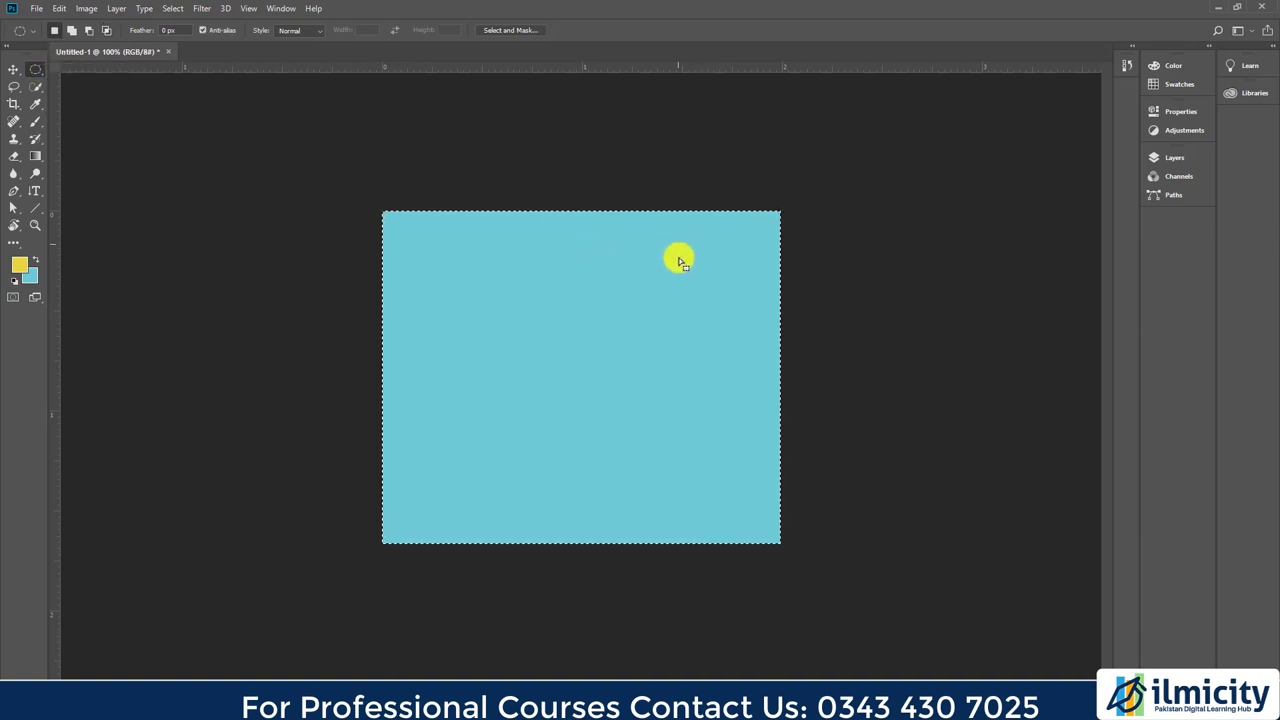
key(ctrl+d)
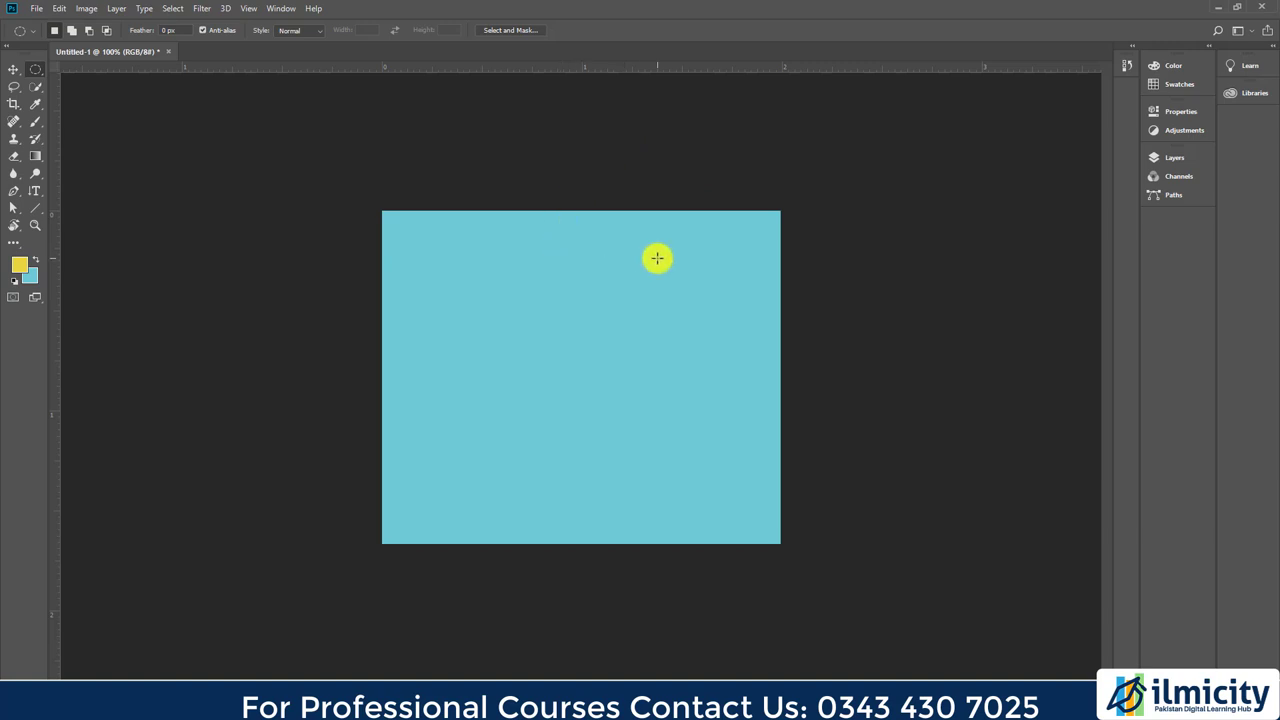
drag(658, 258, 729, 338)
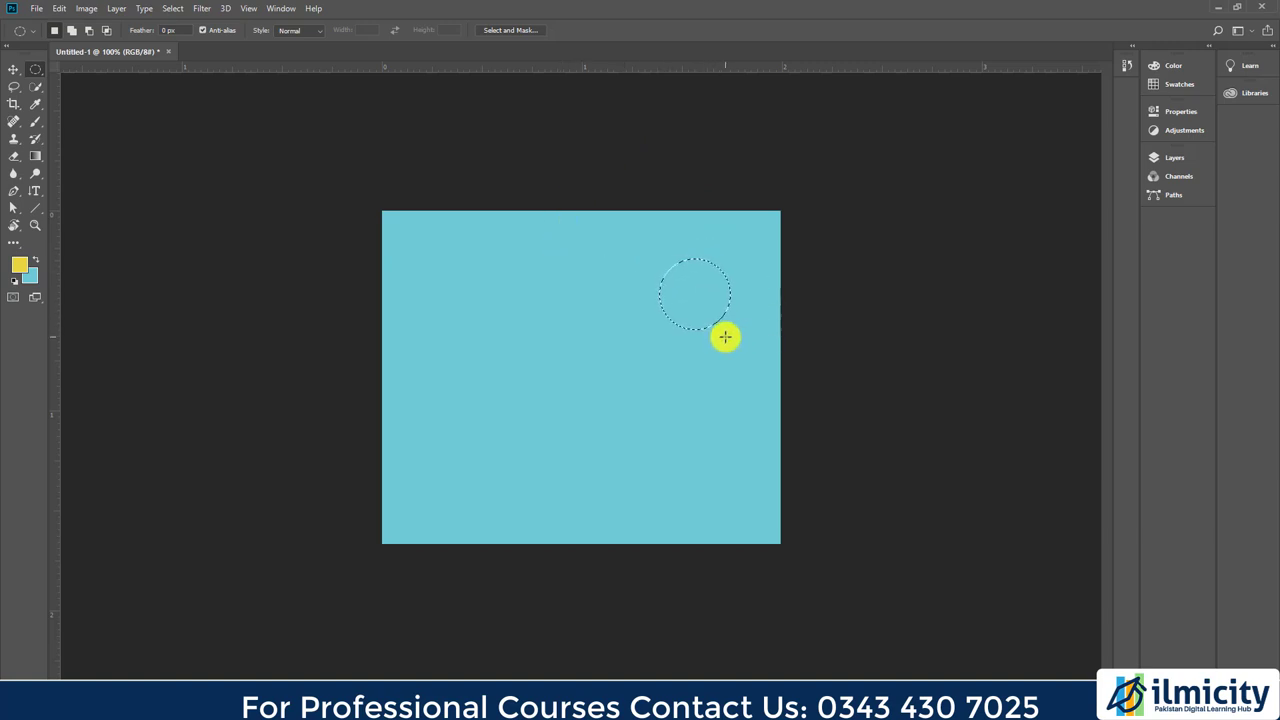
key(alt+BackSpace)
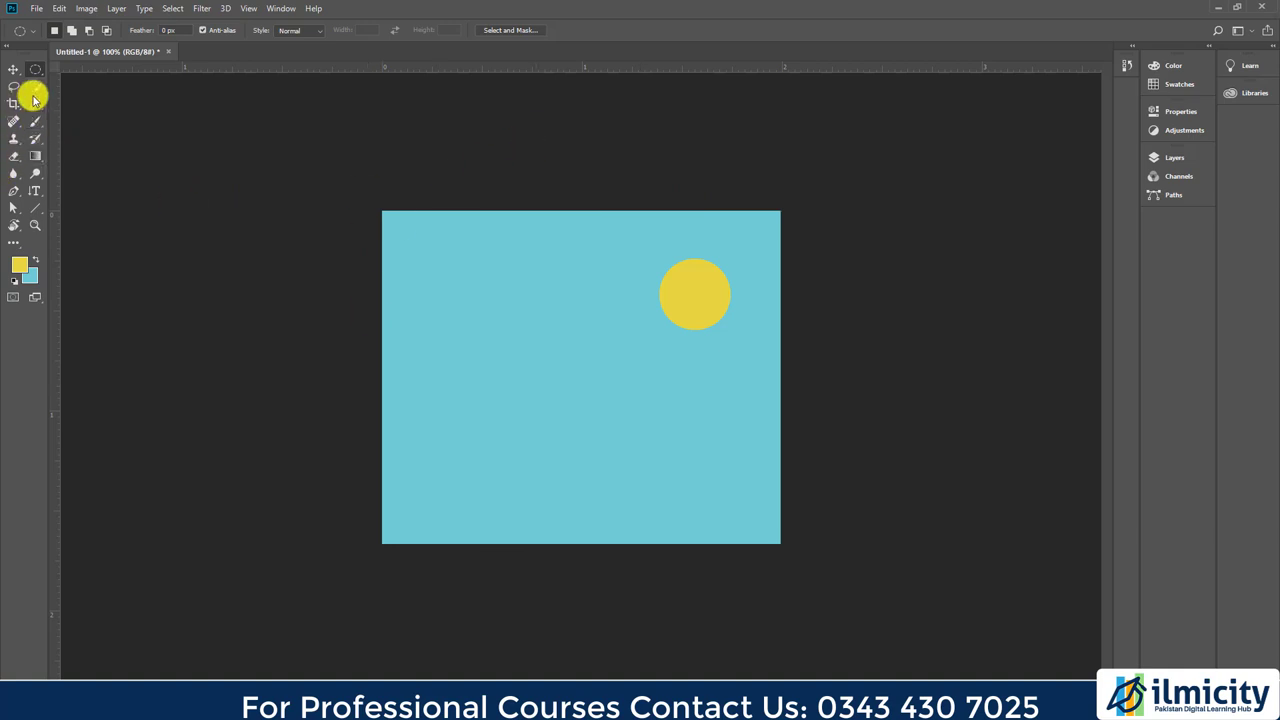
Set the background colour to soft red d76f6f
click(29, 276)
drag(640, 251, 634, 238)
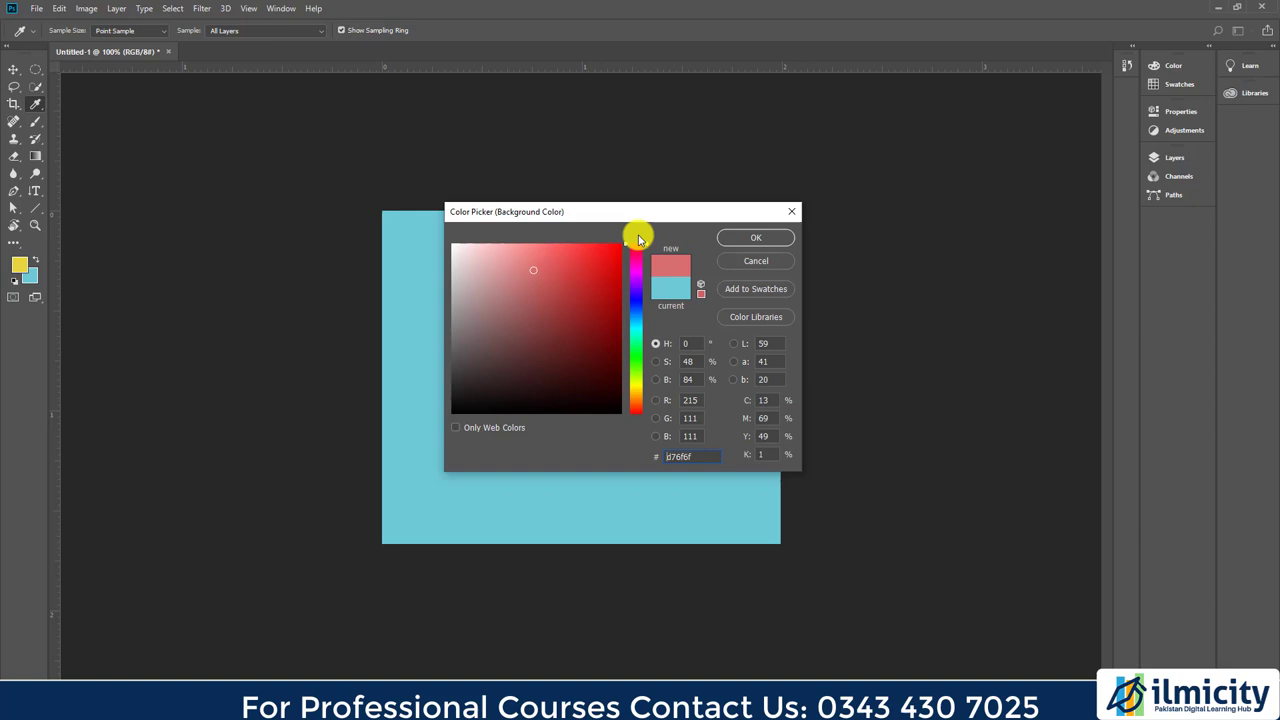
click(743, 238)
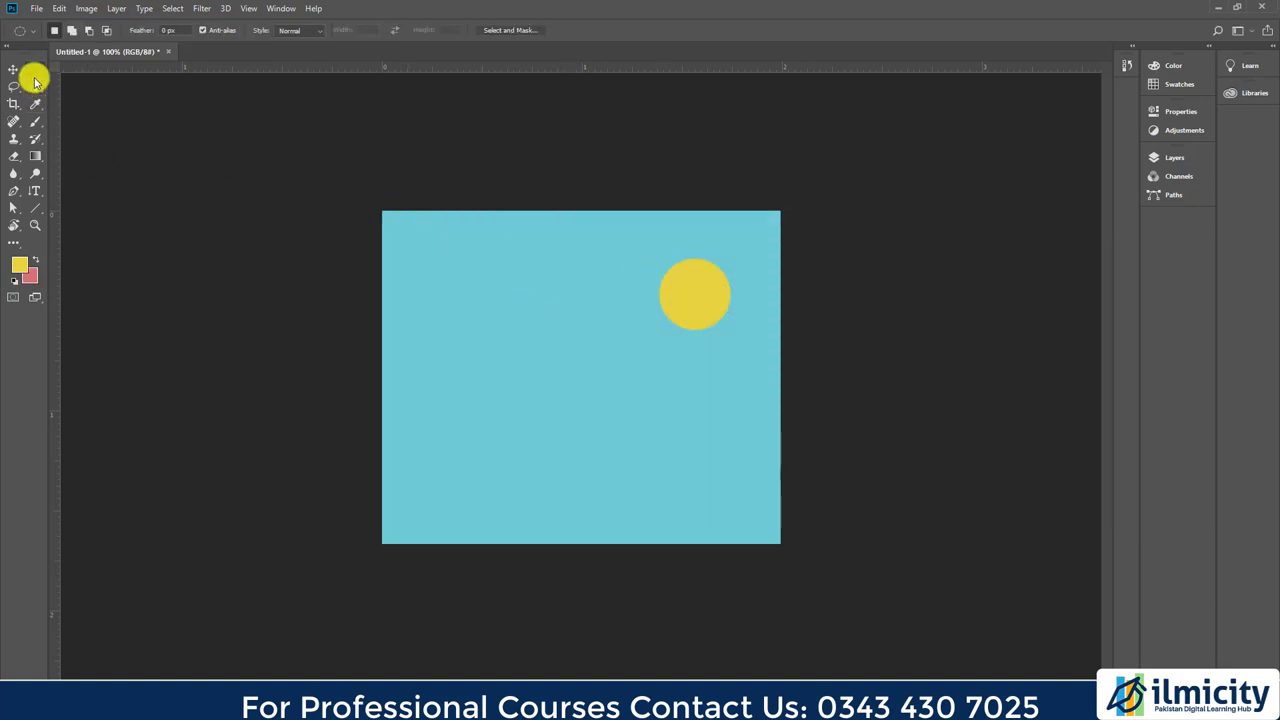
Select a one-pixel row across the canvas below its middle
drag(35, 70, 52, 84)
click(85, 94)
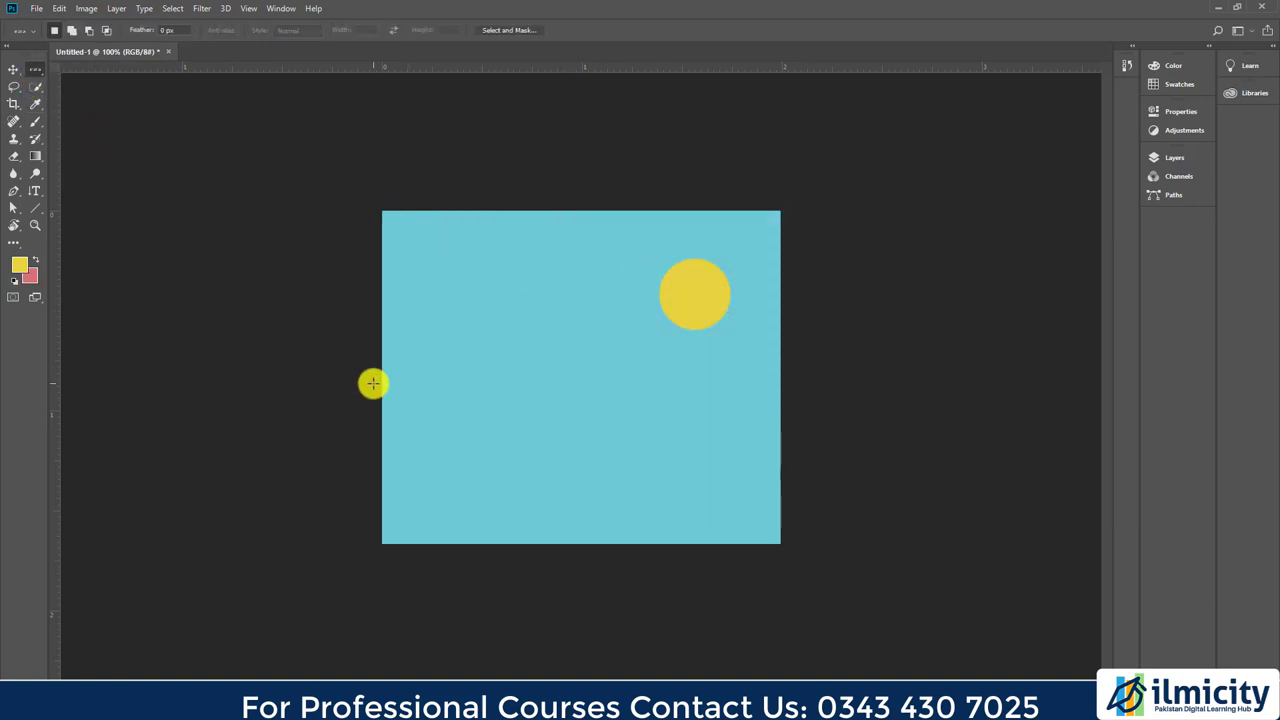
drag(378, 389, 749, 400)
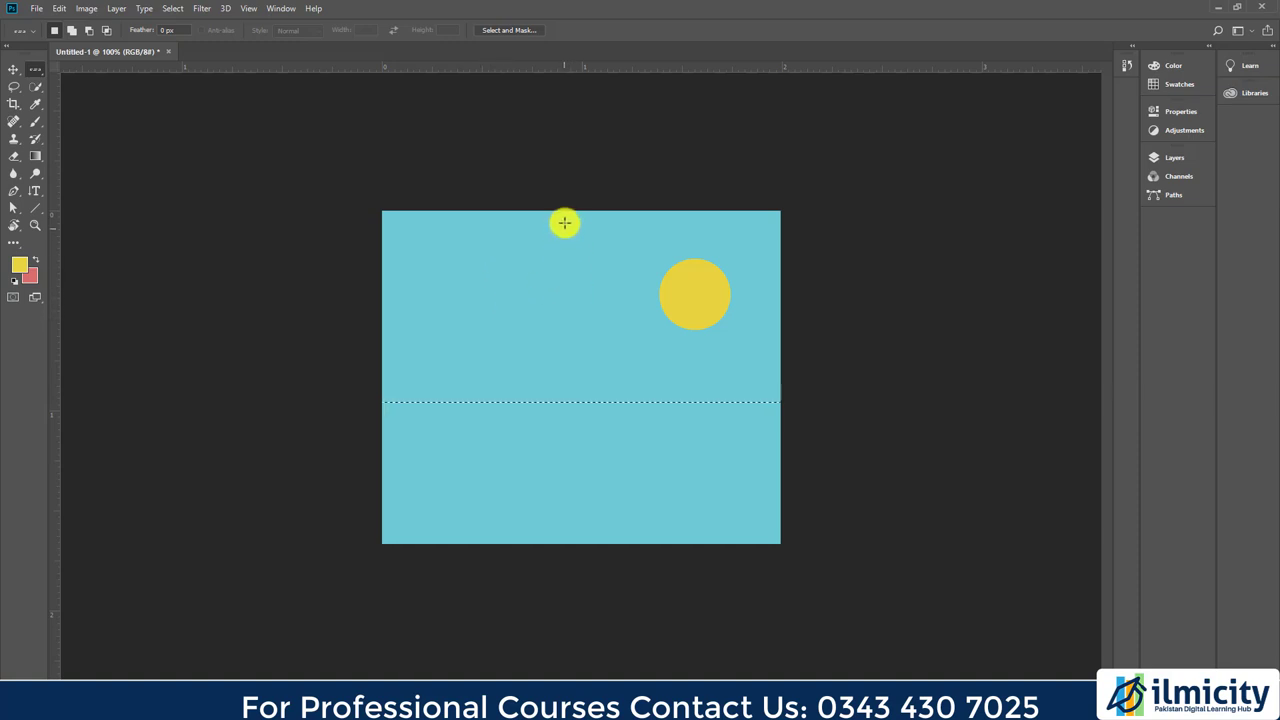
Select a one-pixel column running down the canvas near its left side
right_click(34, 69)
click(131, 111)
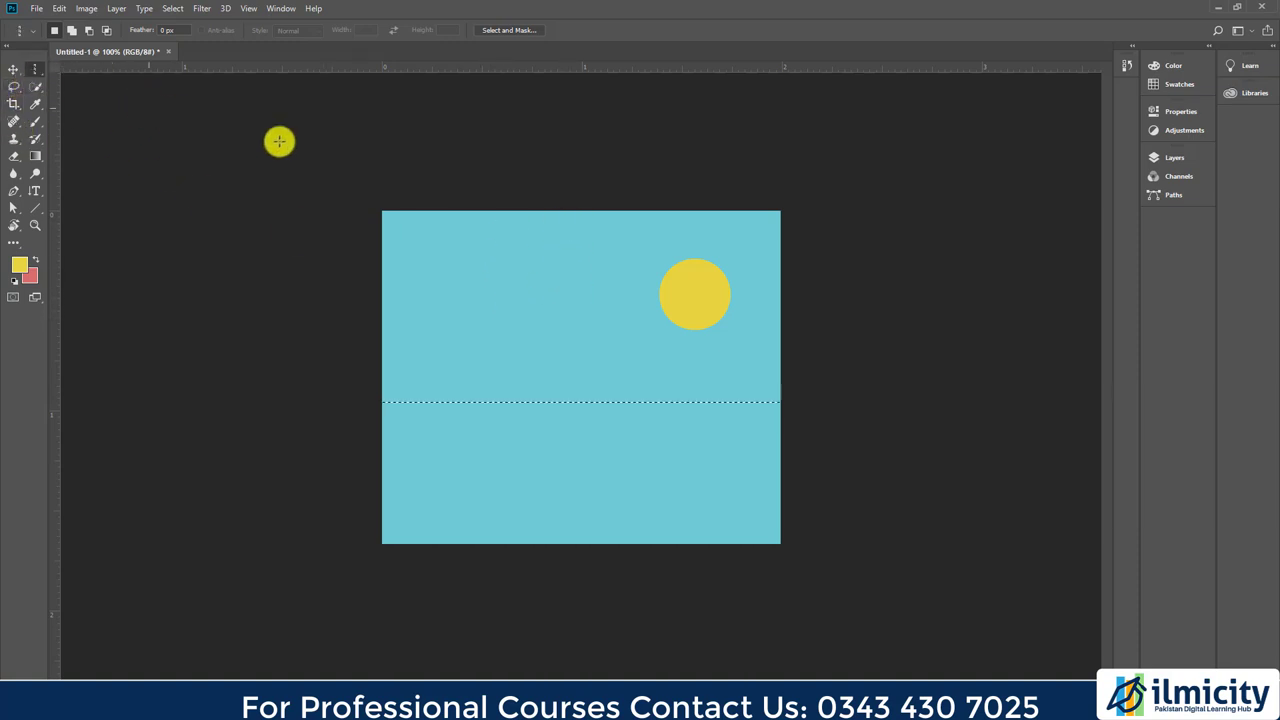
click(450, 211)
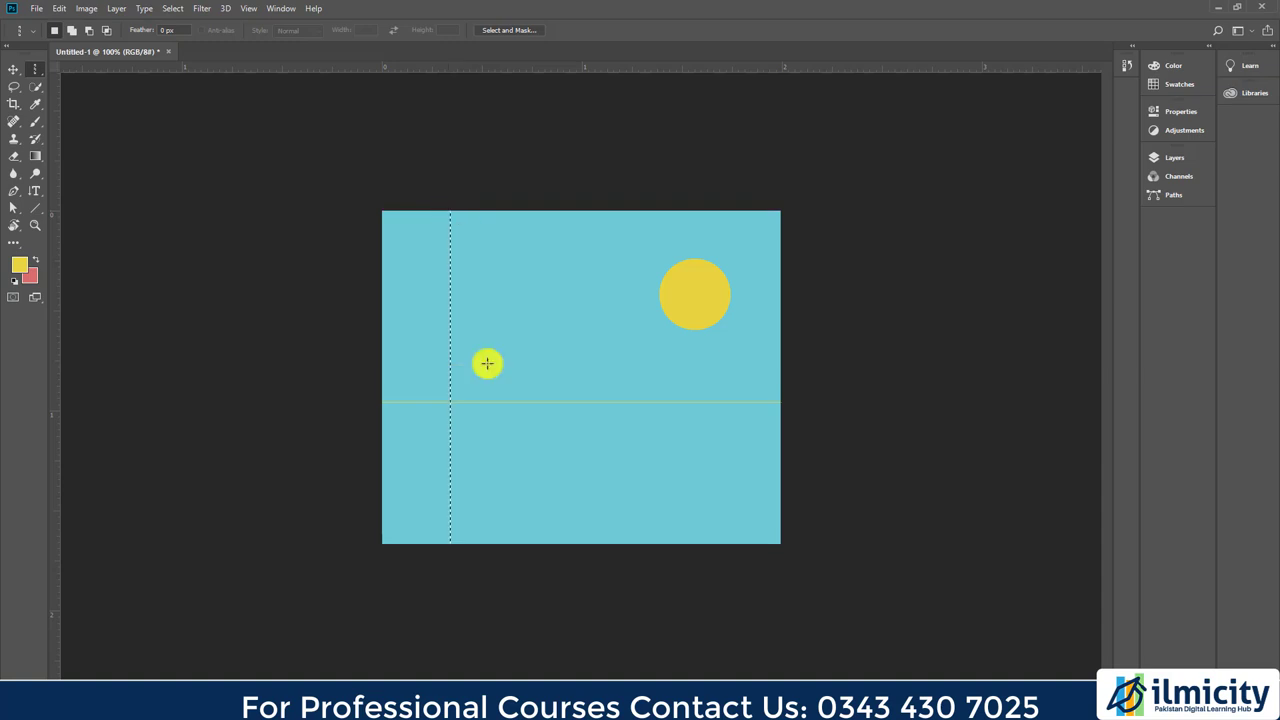